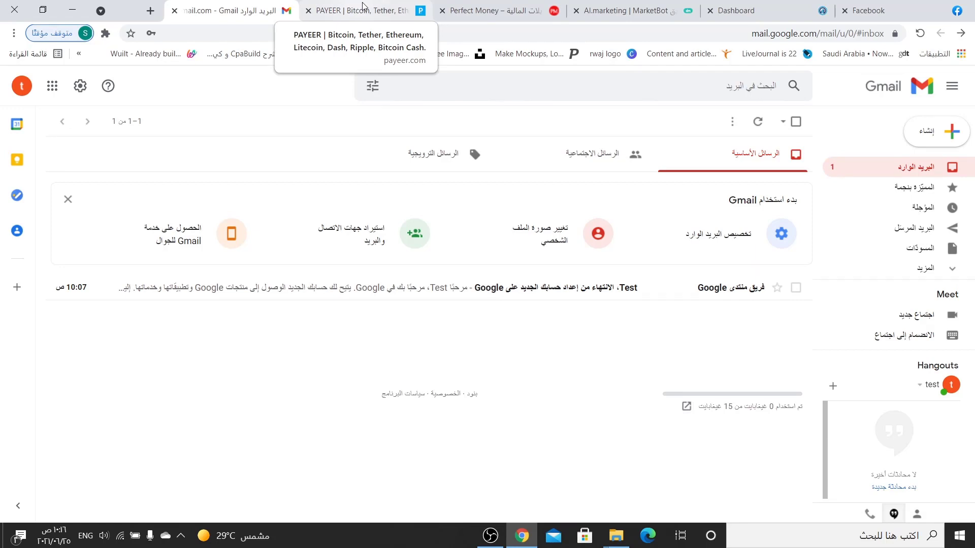
- Switch from the Gmail inbox to the PAYEER tab with the electronic wallet homepage
{"action": "left_click", "coordinate": [363, 7]}
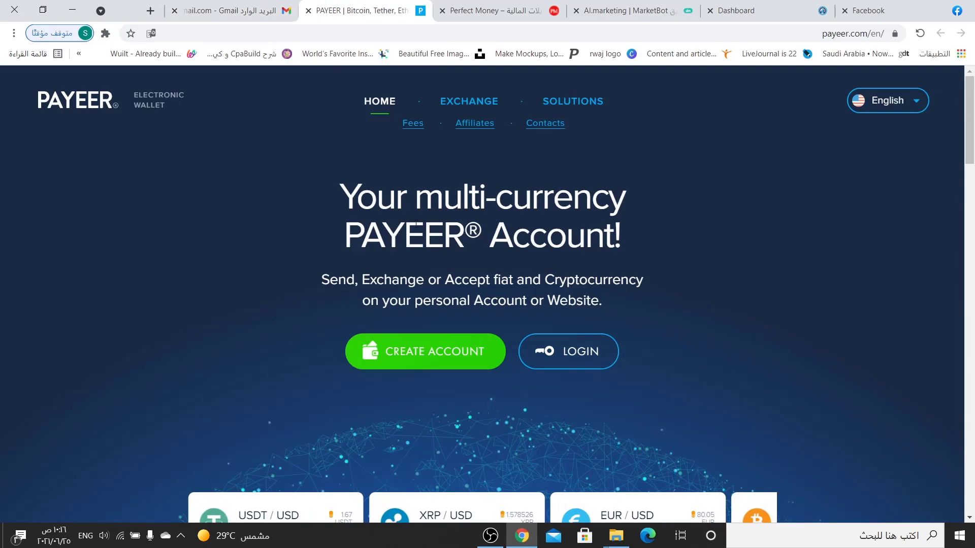
- Start a Payeer account using the Gmail account's e-mail address, copied from Gmail, and request a code
{"action": "left_click", "coordinate": [416, 356]}
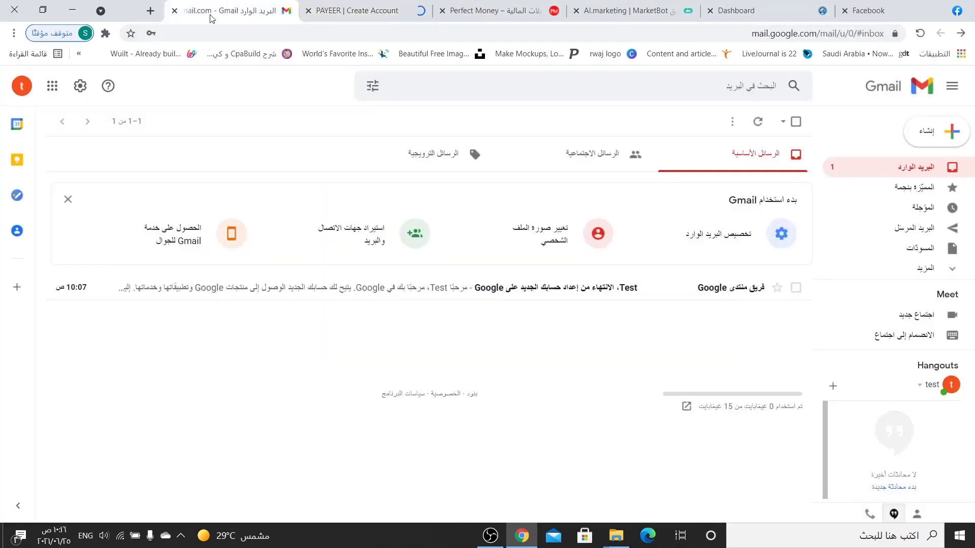
{"action": "left_click", "coordinate": [228, 11]}
{"action": "left_click", "coordinate": [22, 87]}
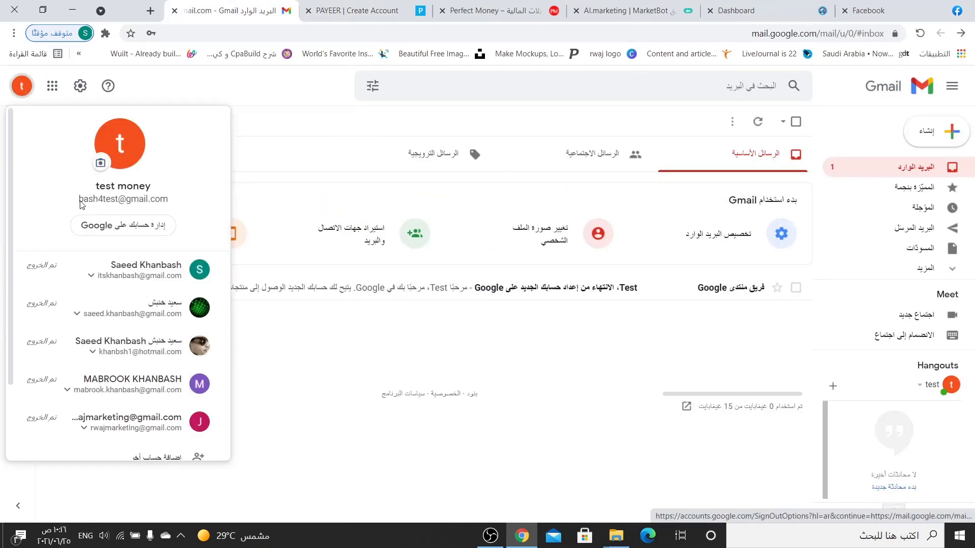
{"action": "left_click_drag", "start_coordinate": [79, 203], "coordinate": [169, 201]}
{"action": "right_click", "coordinate": [168, 201]}
{"action": "left_click", "coordinate": [153, 209]}
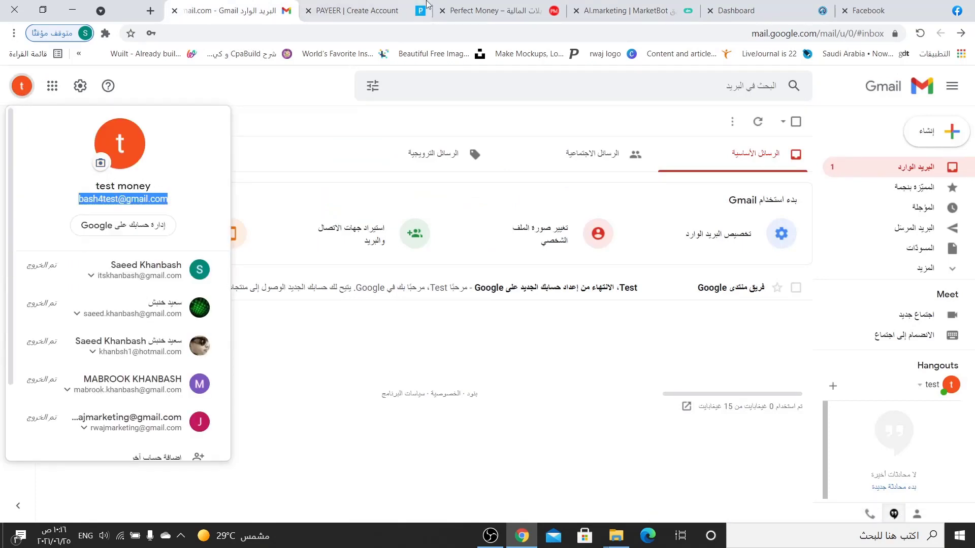
{"action": "left_click", "coordinate": [368, 7]}
{"action": "right_click", "coordinate": [369, 241]}
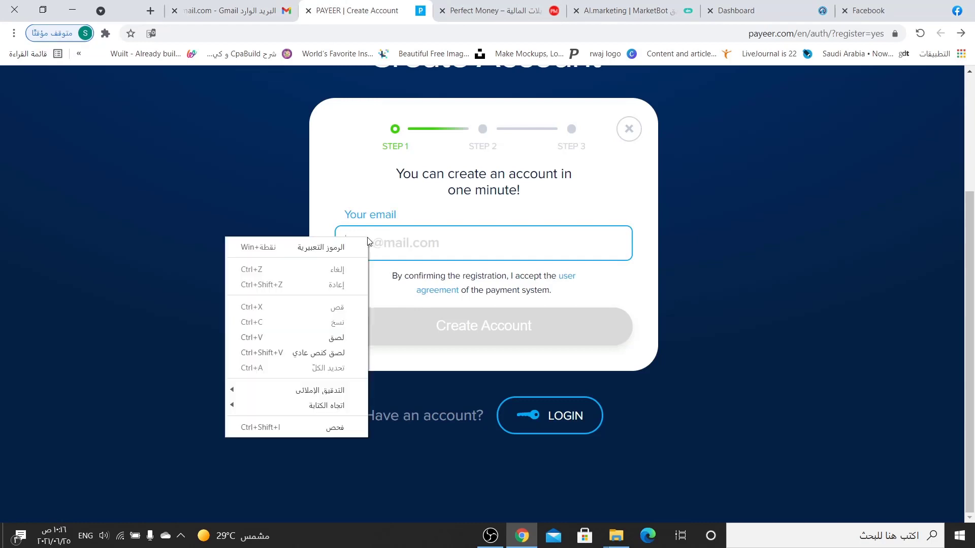
{"action": "left_click", "coordinate": [335, 337]}
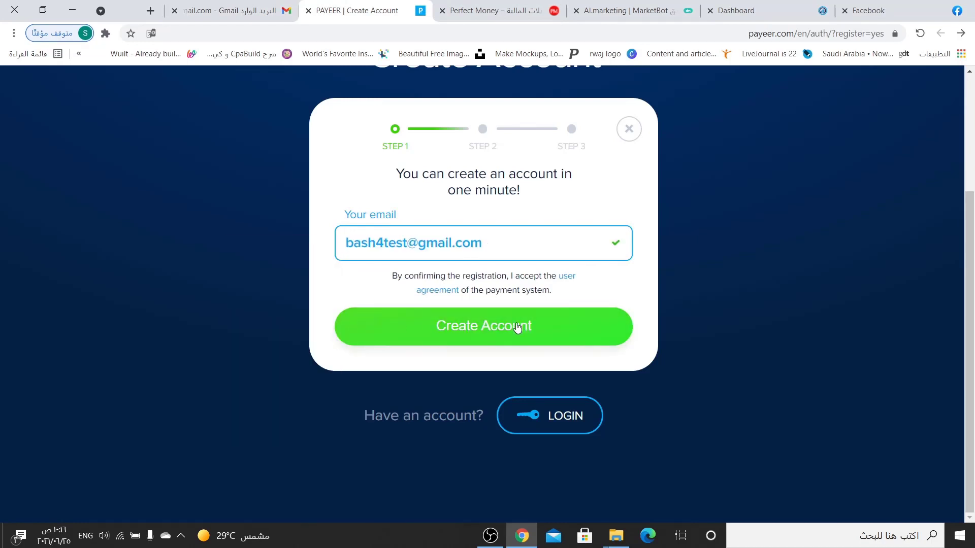
{"action": "left_click", "coordinate": [517, 327]}
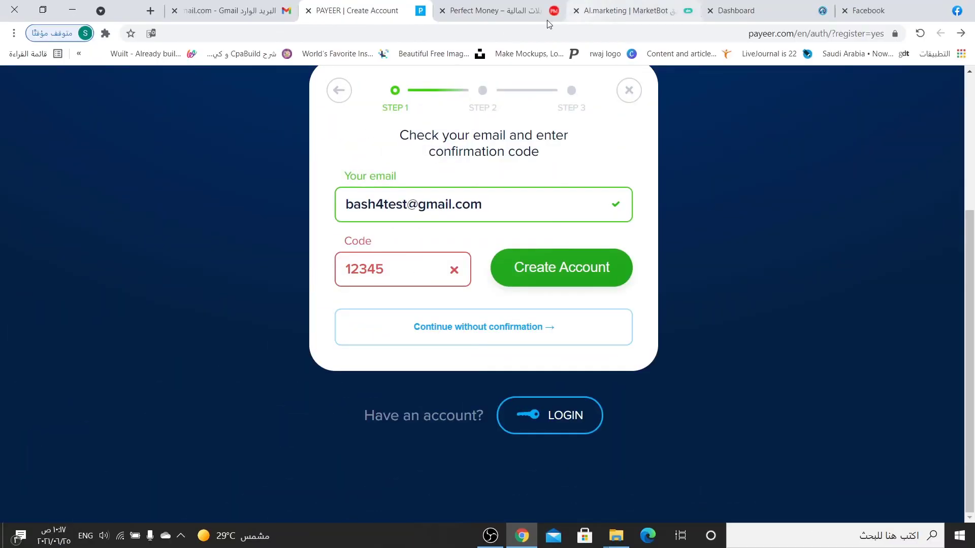
- Copy the code from Payeer's verification email into the Code field and confirm it
{"action": "left_click", "coordinate": [231, 11]}
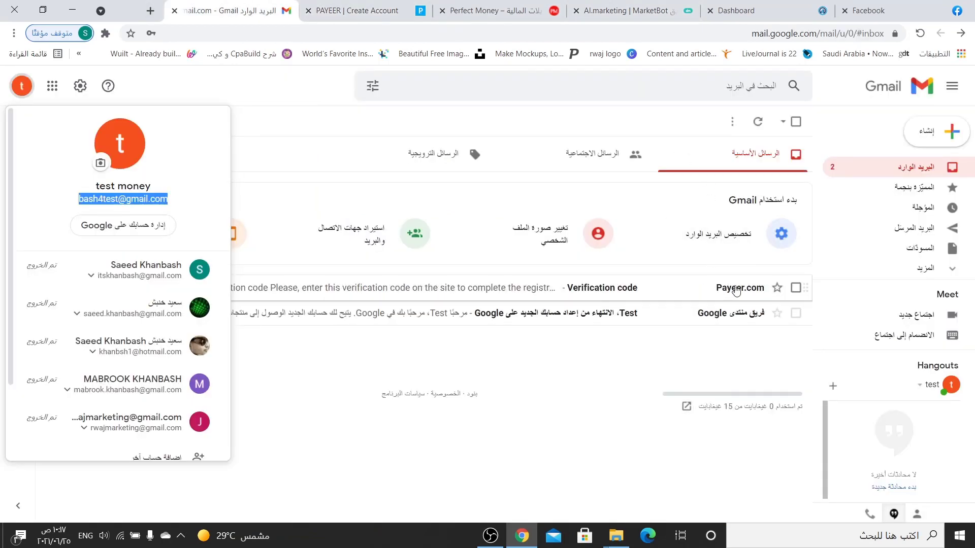
{"action": "left_click", "coordinate": [736, 290]}
{"action": "scroll", "coordinate": [558, 337], "scroll_direction": "down", "scroll_amount": 2}
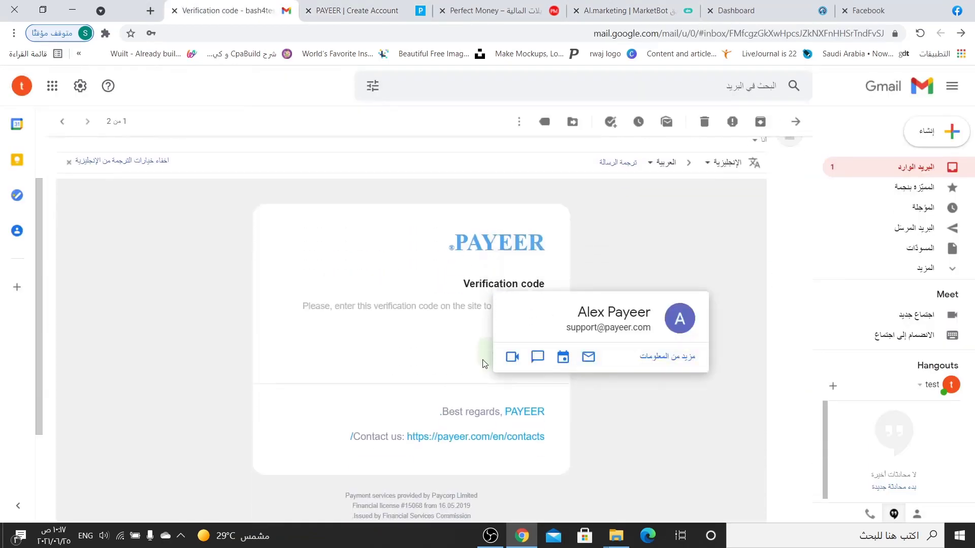
{"action": "left_click_drag", "start_coordinate": [493, 352], "coordinate": [525, 358]}
{"action": "right_click", "coordinate": [524, 358]}
{"action": "double_click", "coordinate": [527, 353]}
{"action": "right_click", "coordinate": [527, 354]}
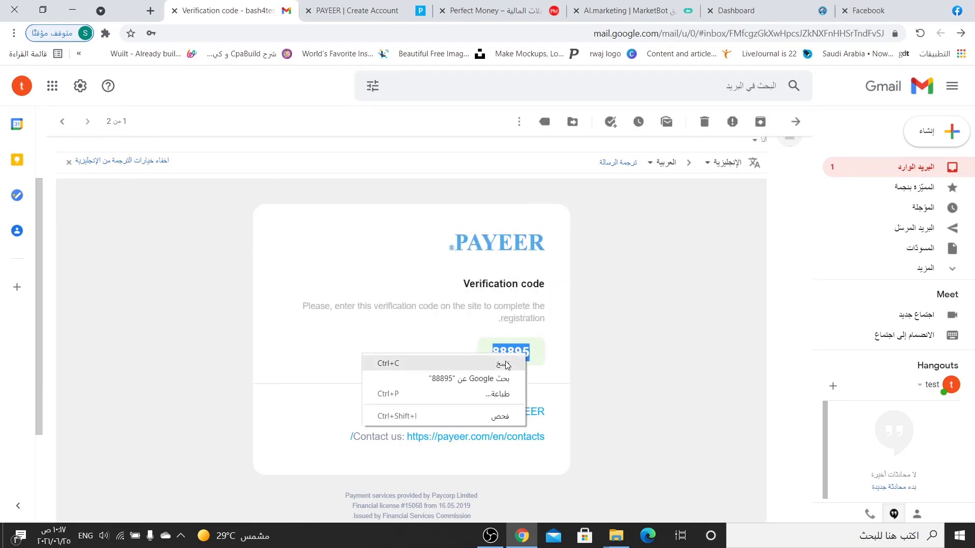
{"action": "left_click", "coordinate": [505, 362]}
{"action": "left_click", "coordinate": [356, 10]}
{"action": "left_click_drag", "start_coordinate": [437, 272], "coordinate": [243, 274]}
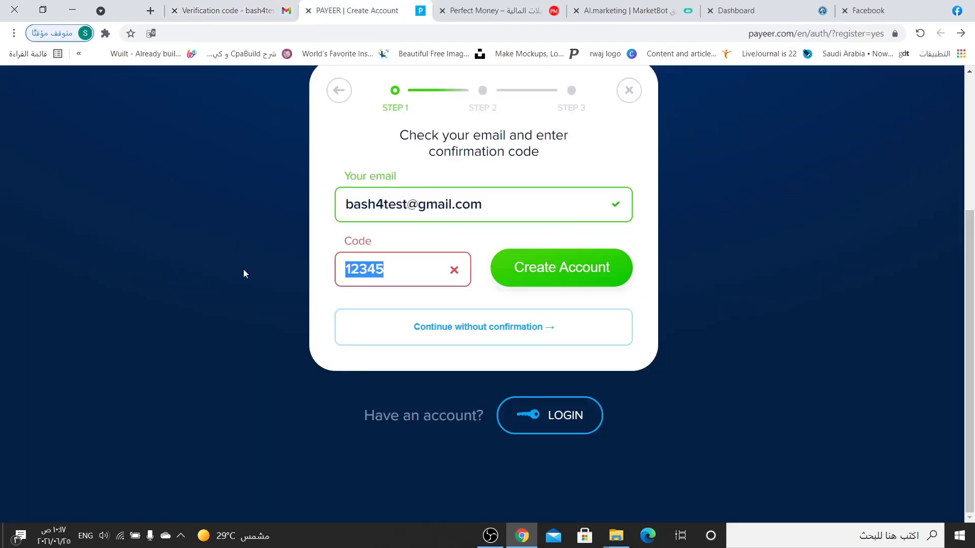
{"action": "right_click", "coordinate": [397, 273]}
{"action": "left_click", "coordinate": [379, 335]}
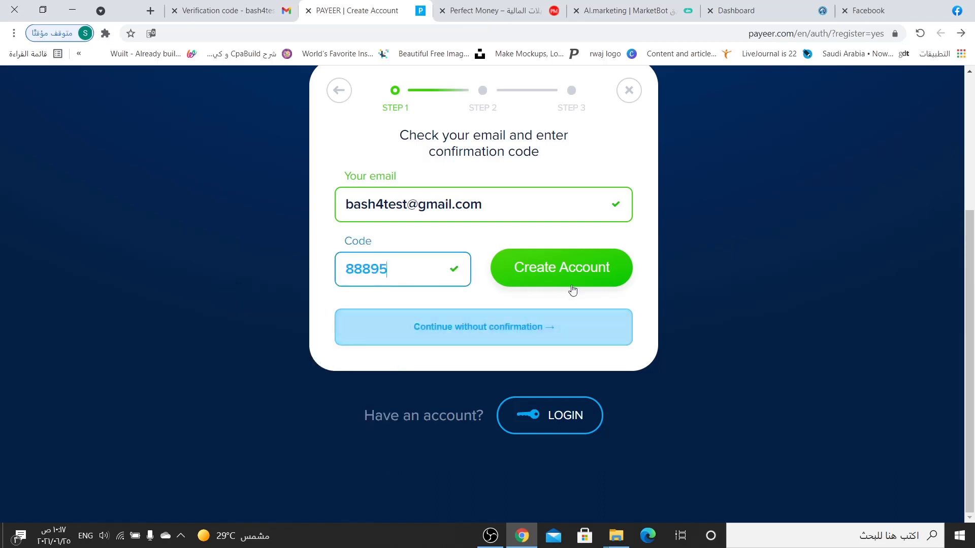
{"action": "left_click", "coordinate": [550, 283]}
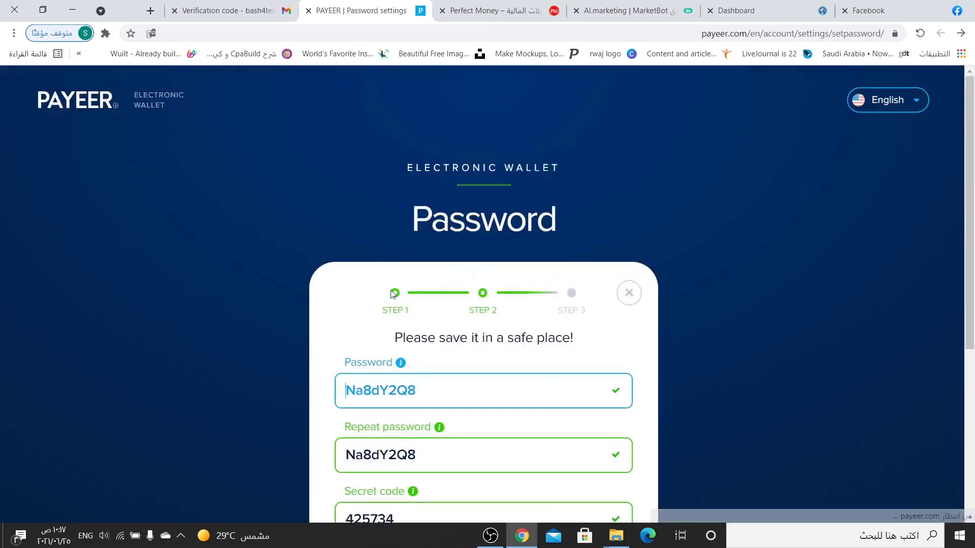
- Replace the generated Payeer password with a new mixed-case password
{"action": "scroll", "coordinate": [417, 247], "scroll_direction": "down", "scroll_amount": 5}
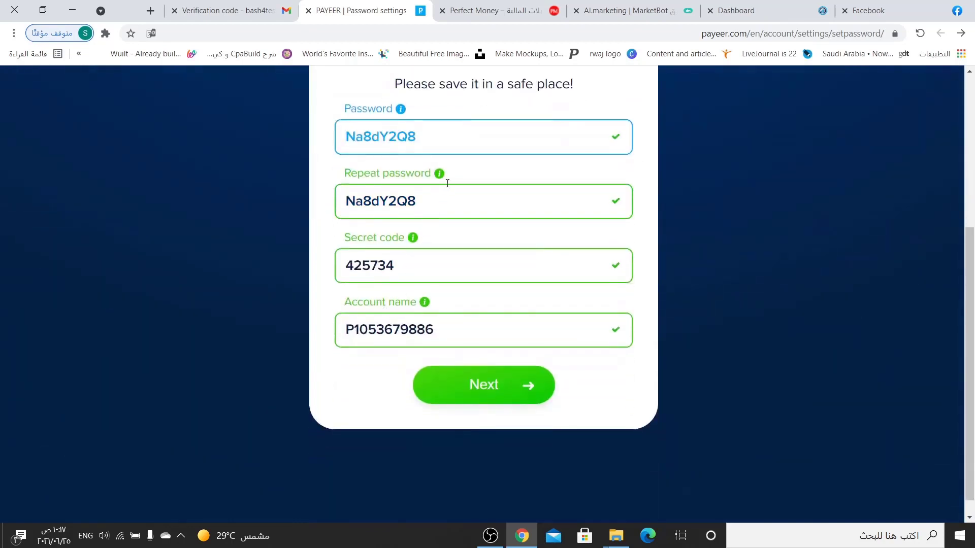
{"action": "scroll", "coordinate": [441, 153], "scroll_direction": "up", "scroll_amount": 1}
{"action": "left_click_drag", "start_coordinate": [441, 198], "coordinate": [190, 199]}
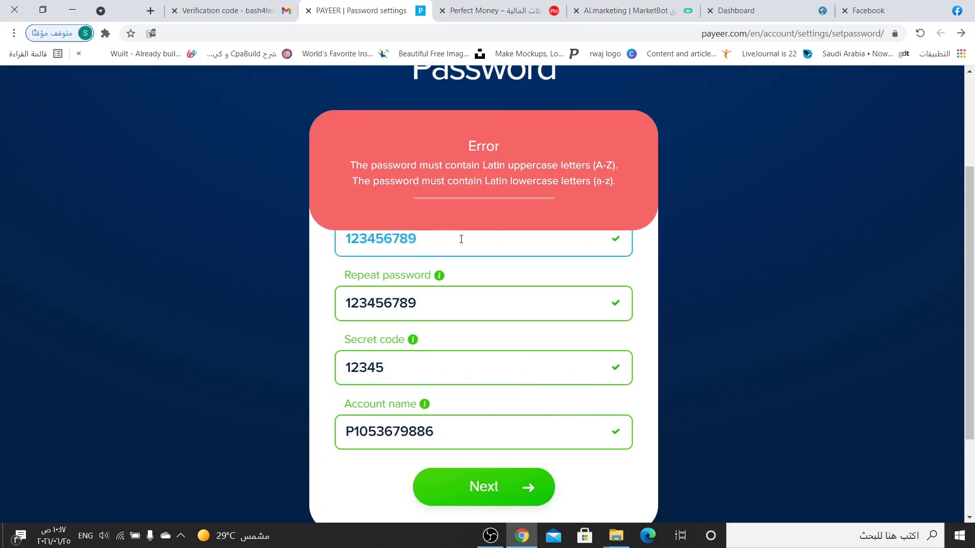
{"action": "left_click_drag", "start_coordinate": [460, 239], "coordinate": [225, 244]}
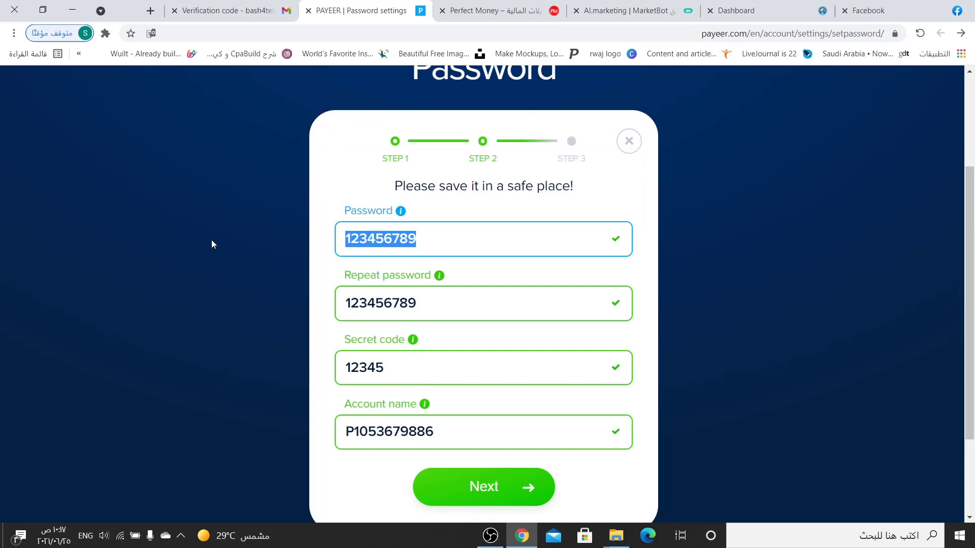
{"action": "type", "text": "a"}
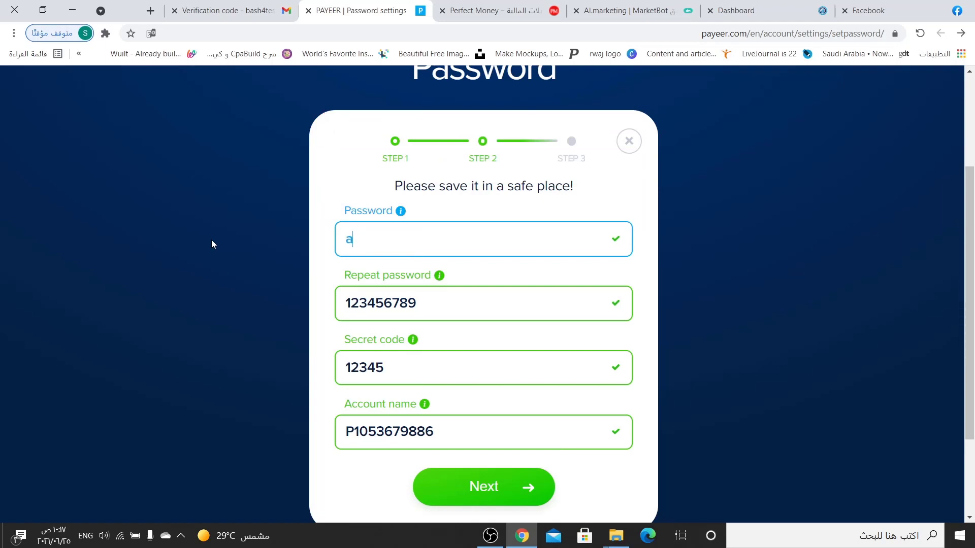
{"action": "key", "text": "BackSpace"}
- Enter the same password in Repeat password and submit the password step
{"action": "left_click", "coordinate": [397, 299]}
{"action": "key", "text": "ctrl+a"}
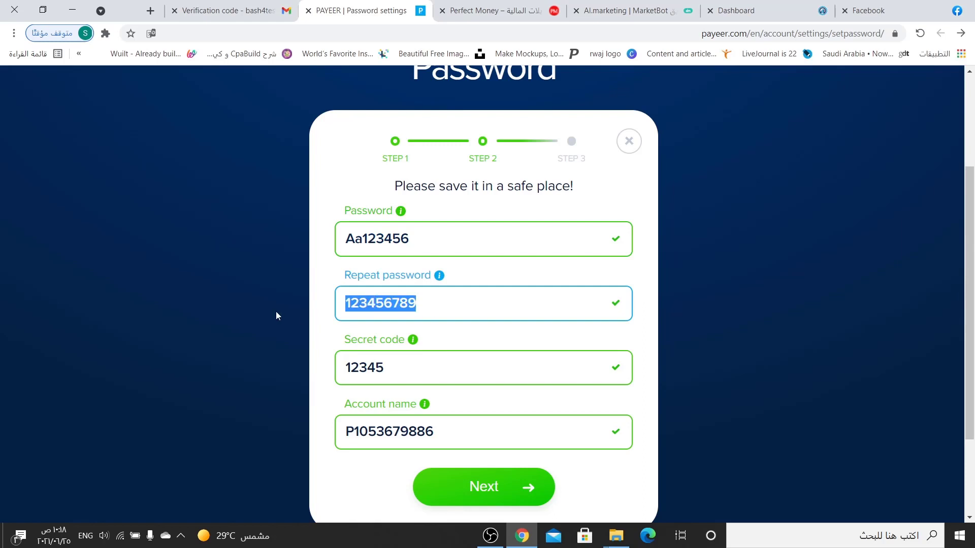
{"action": "type", "text": "a"}
{"action": "key", "text": "BackSpace"}
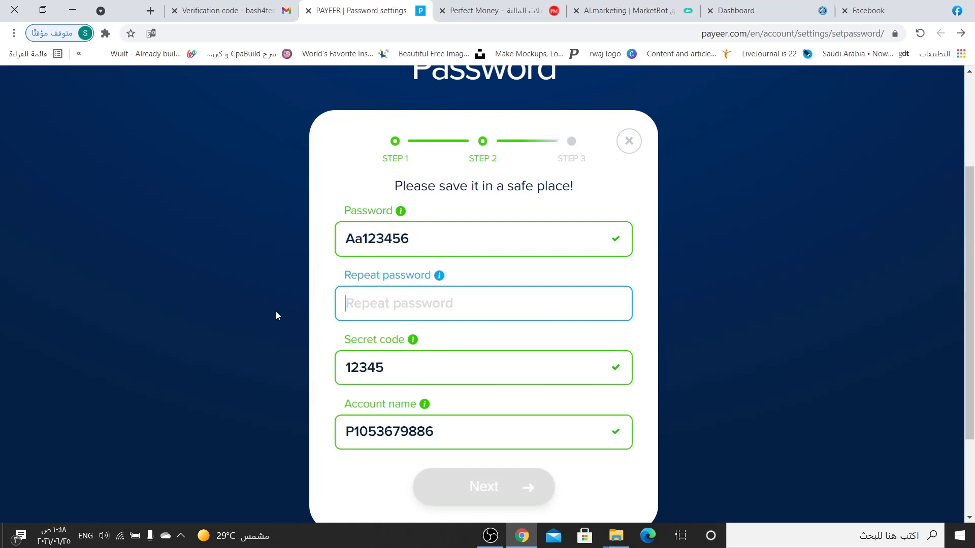
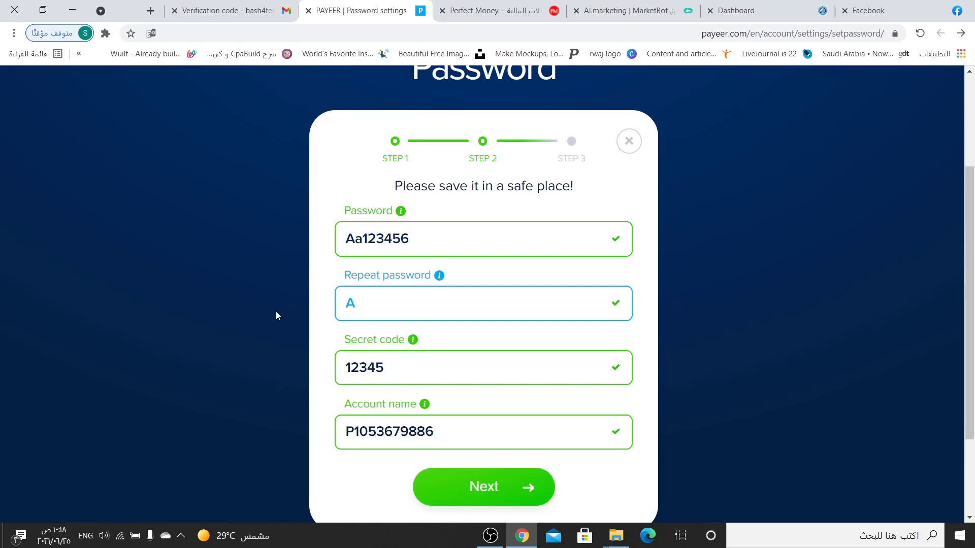
{"action": "left_click", "coordinate": [457, 447]}
{"action": "left_click", "coordinate": [468, 486]}
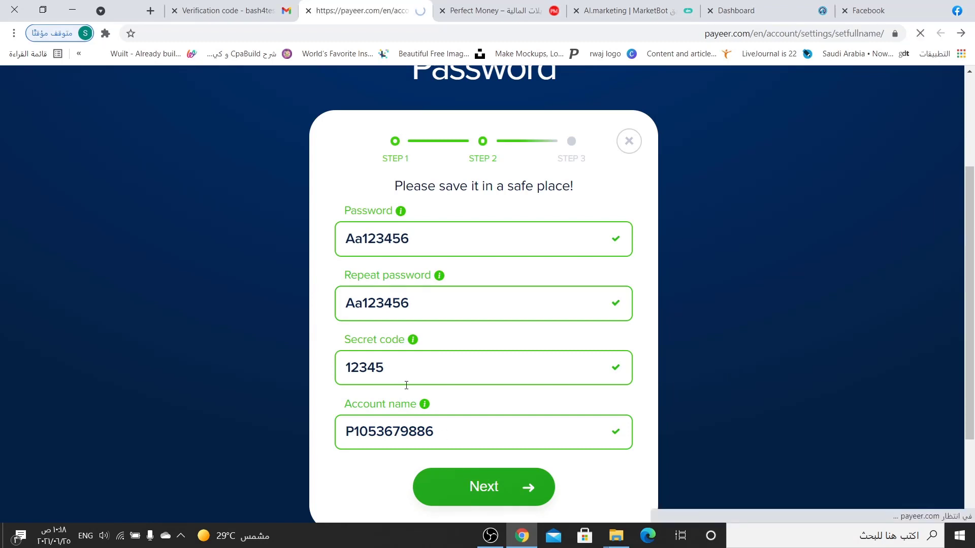
- Enter the user's name, splitting the surname out of Name into the Last name field
{"action": "scroll", "coordinate": [426, 389], "scroll_direction": "down", "scroll_amount": 2}
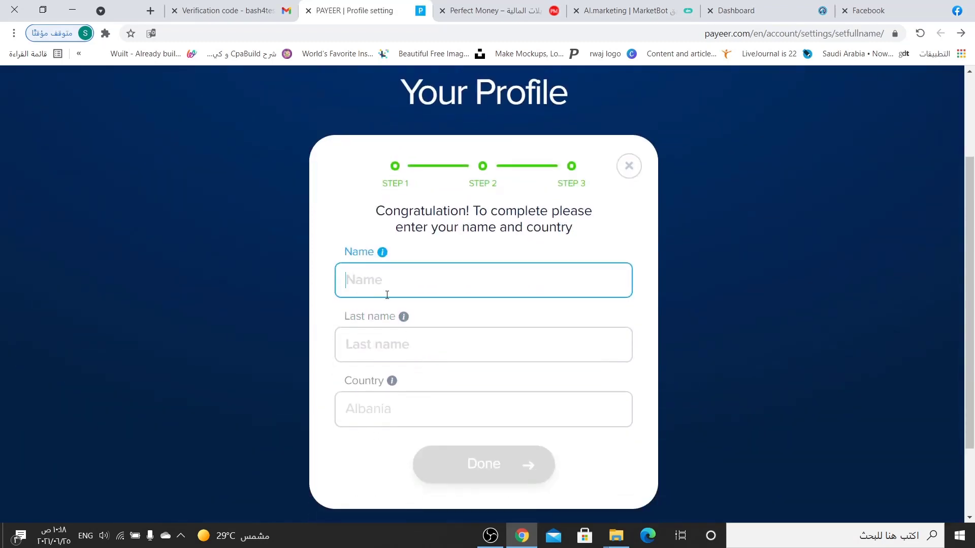
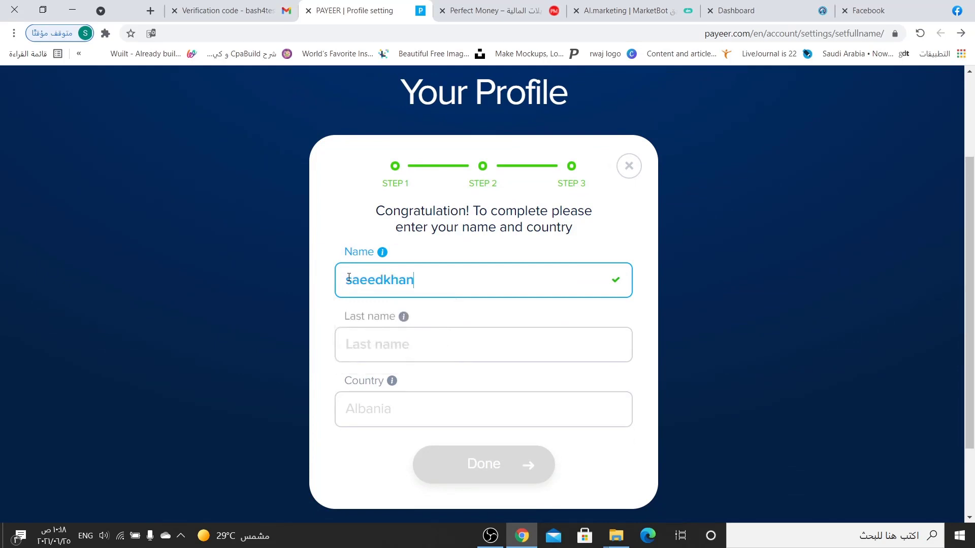
{"action": "left_click_drag", "start_coordinate": [445, 280], "coordinate": [386, 289]}
{"action": "key", "text": "ctrl+c"}
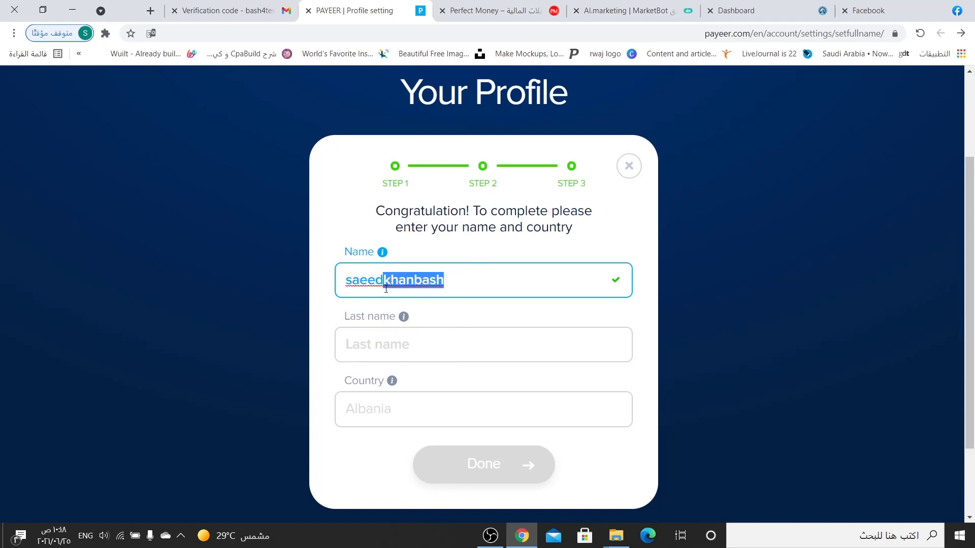
{"action": "key", "text": "BackSpace"}
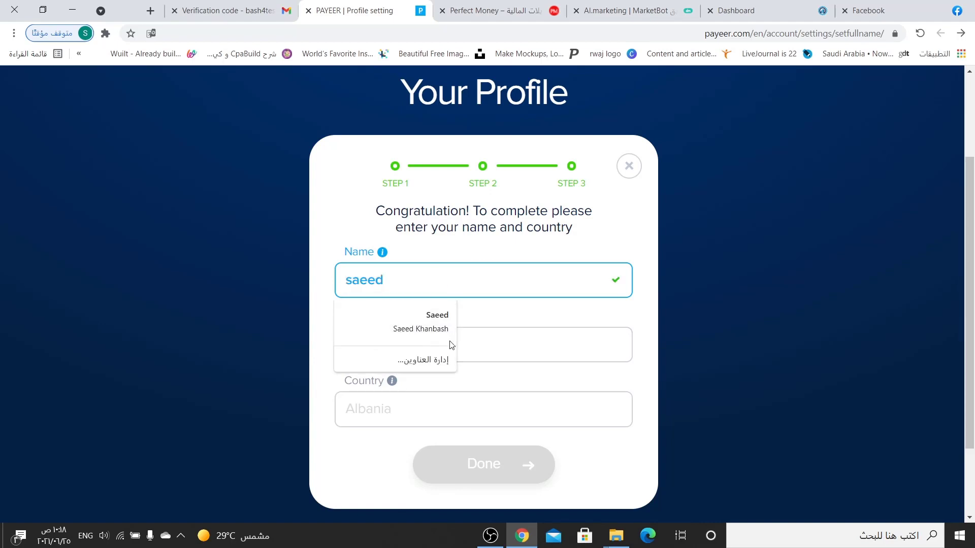
{"action": "left_click", "coordinate": [473, 336]}
{"action": "key", "text": "ctrl+v"}
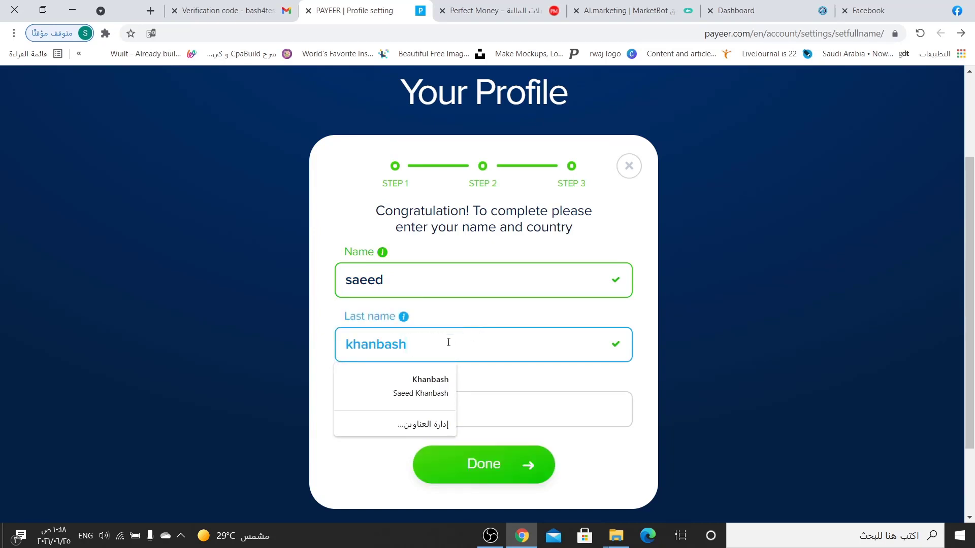
- Choose Saudi Arabia as the country by searching 'sa', then submit the profile
{"action": "left_click", "coordinate": [473, 411]}
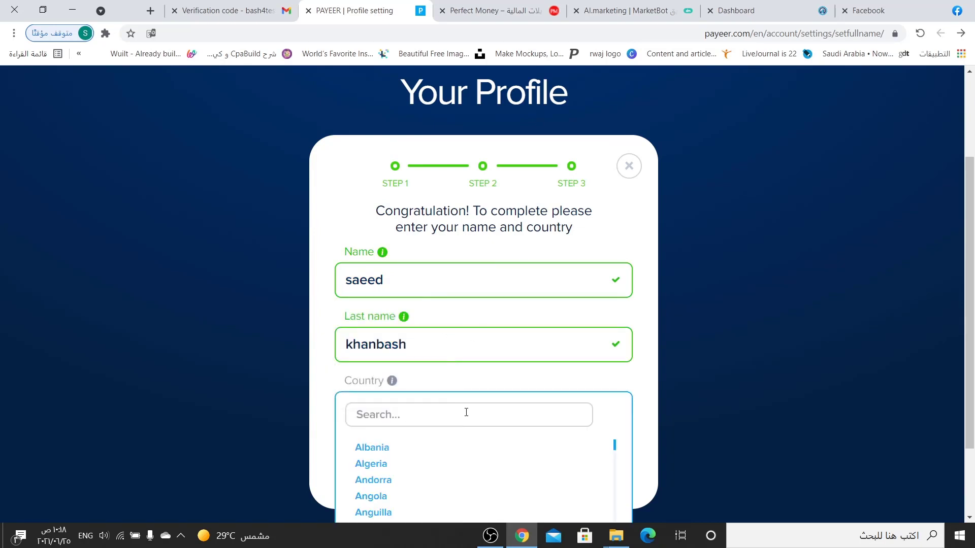
{"action": "scroll", "coordinate": [444, 437], "scroll_direction": "down", "scroll_amount": 2}
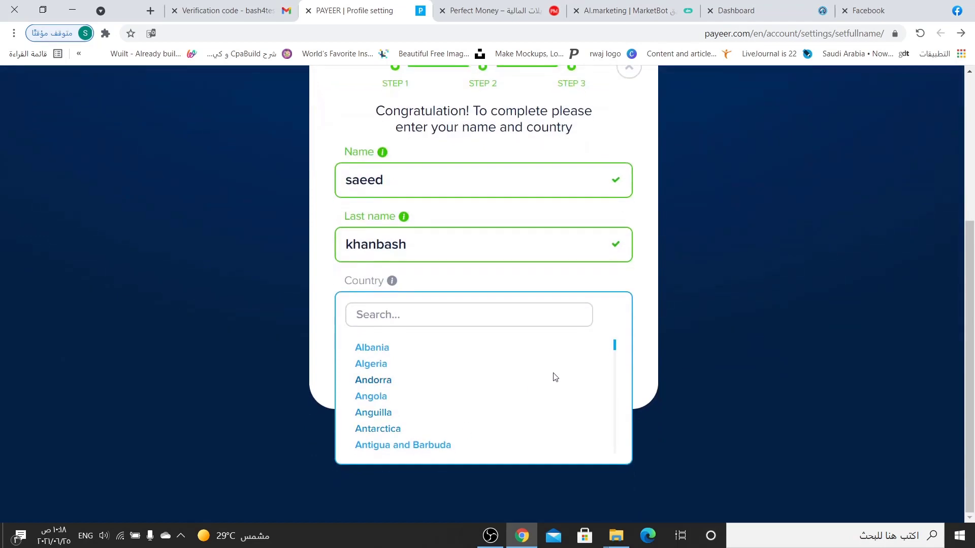
{"action": "scroll", "coordinate": [553, 374], "scroll_direction": "down", "scroll_amount": 8}
{"action": "scroll", "coordinate": [556, 377], "scroll_direction": "down", "scroll_amount": 20}
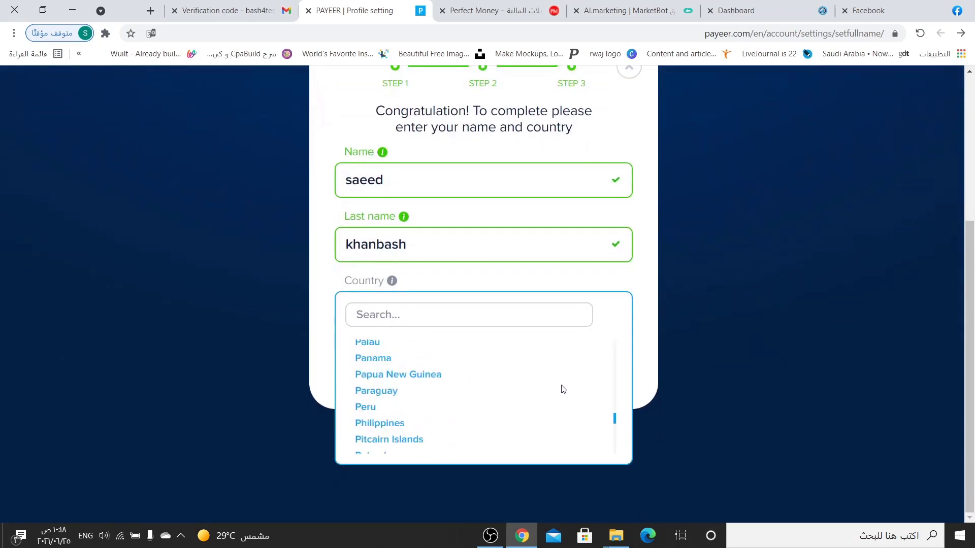
{"action": "scroll", "coordinate": [553, 393], "scroll_direction": "down", "scroll_amount": 5}
{"action": "scroll", "coordinate": [363, 403], "scroll_direction": "up", "scroll_amount": 3}
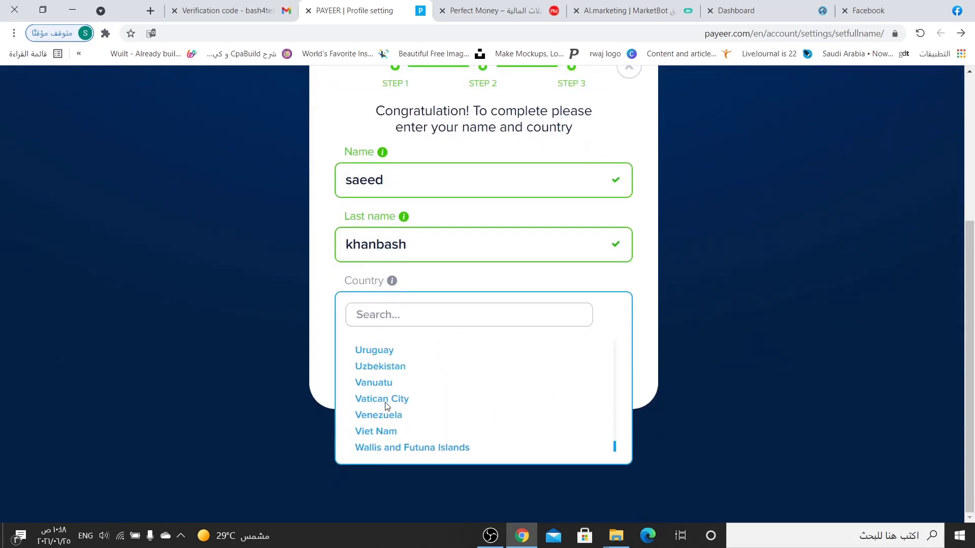
{"action": "scroll", "coordinate": [394, 396], "scroll_direction": "down", "scroll_amount": 3}
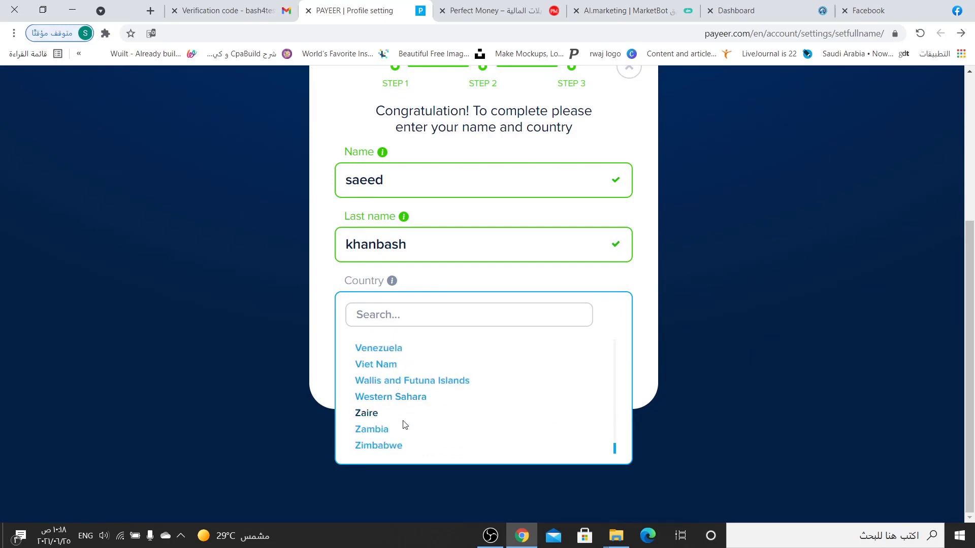
{"action": "scroll", "coordinate": [410, 424], "scroll_direction": "up", "scroll_amount": 20}
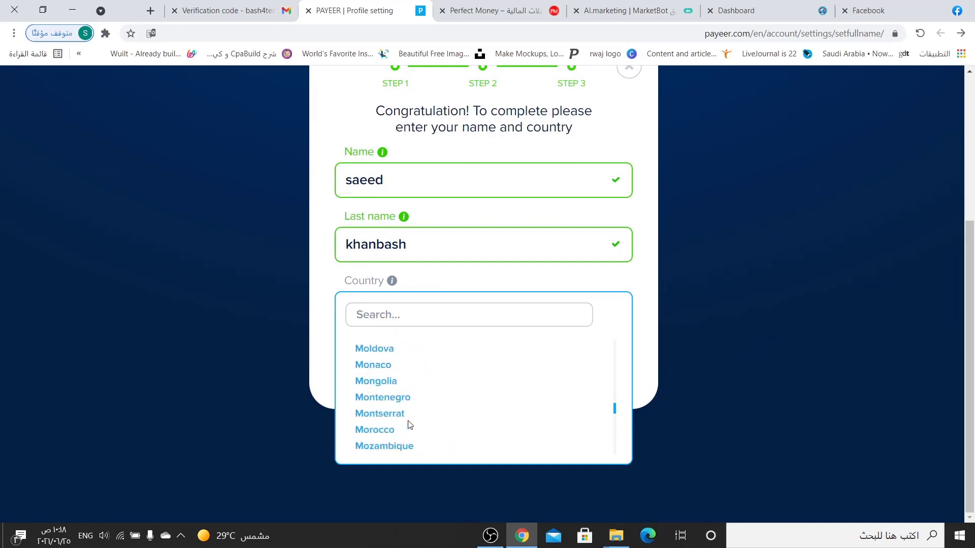
{"action": "scroll", "coordinate": [410, 424], "scroll_direction": "up", "scroll_amount": 10}
{"action": "left_click", "coordinate": [371, 316]}
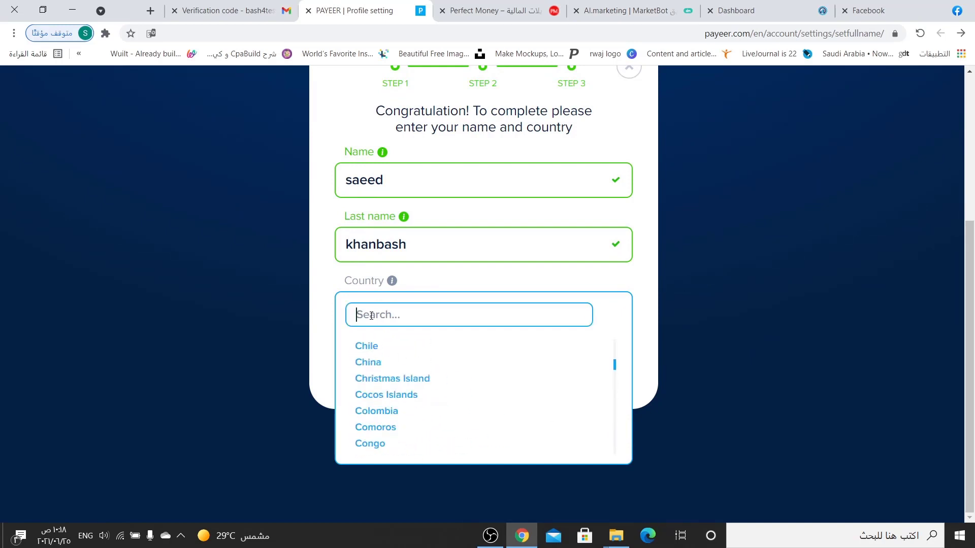
{"action": "type", "text": "sau"}
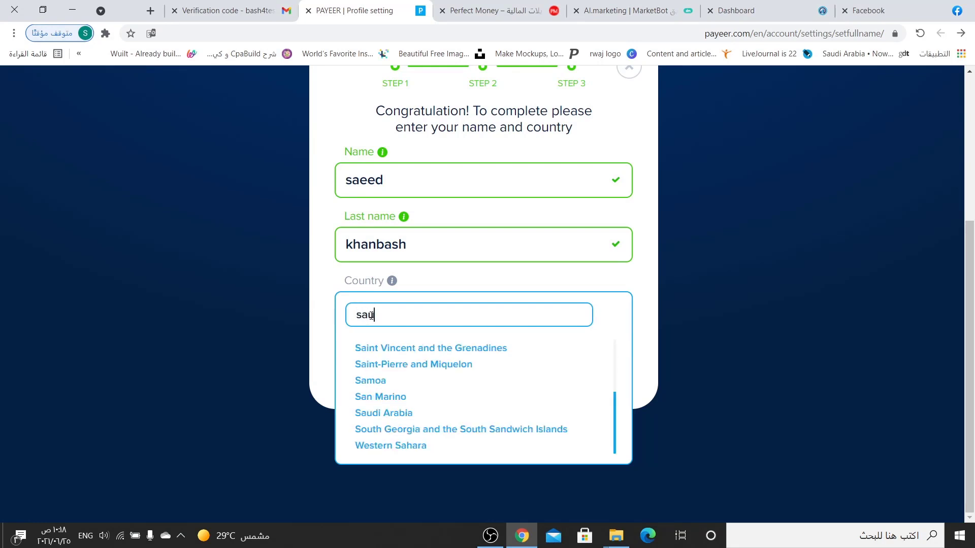
{"action": "left_click", "coordinate": [437, 366]}
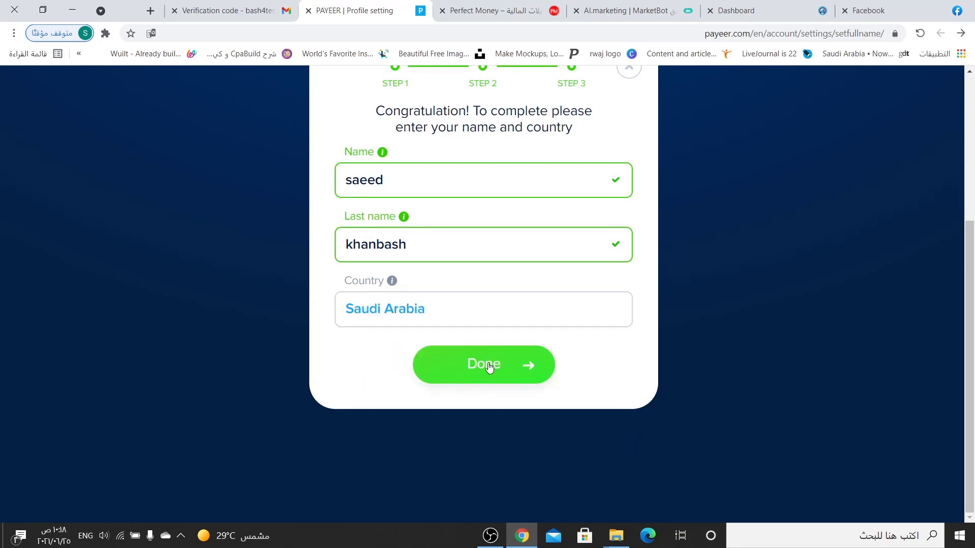
{"action": "left_click", "coordinate": [489, 365]}
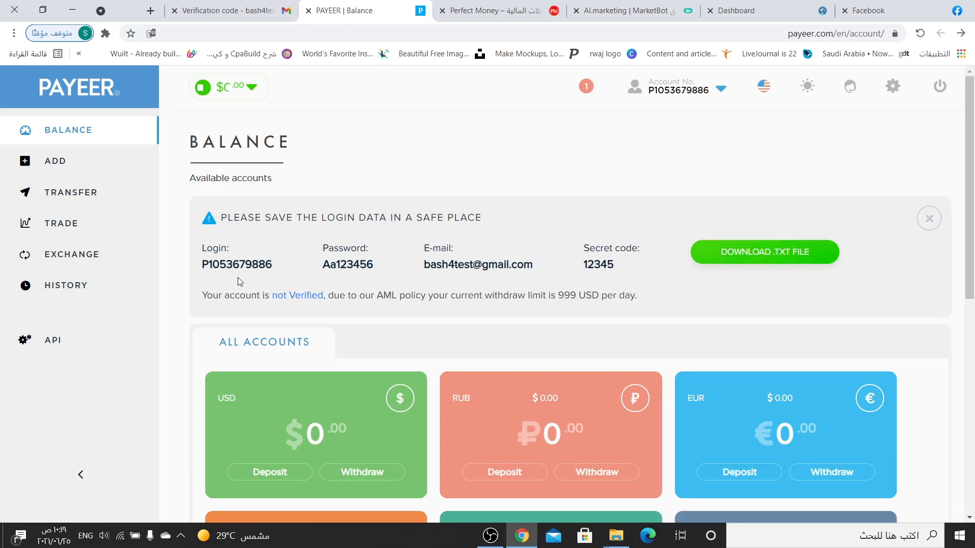
- Open Payeer's Account Creation email in Gmail and follow its Login link
{"action": "left_click", "coordinate": [226, 11]}
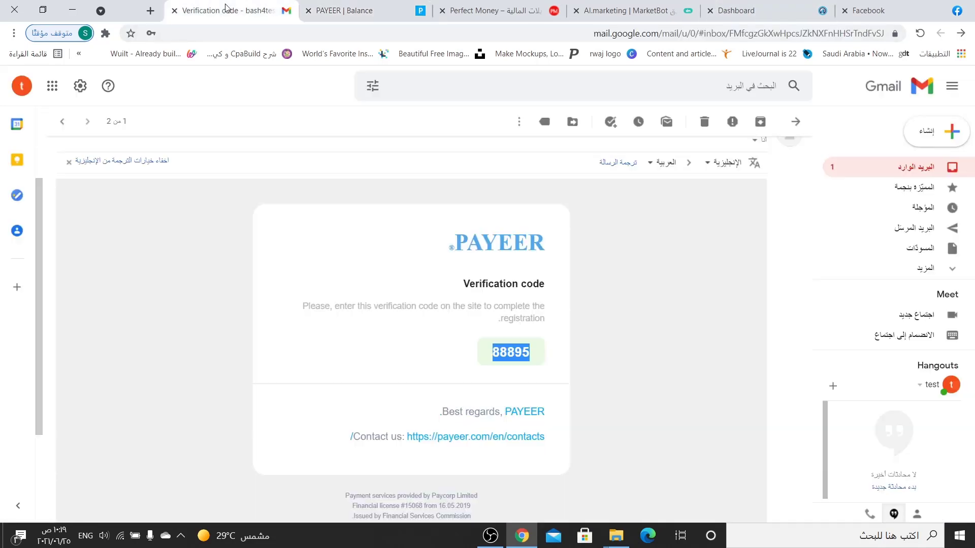
{"action": "left_click", "coordinate": [932, 172]}
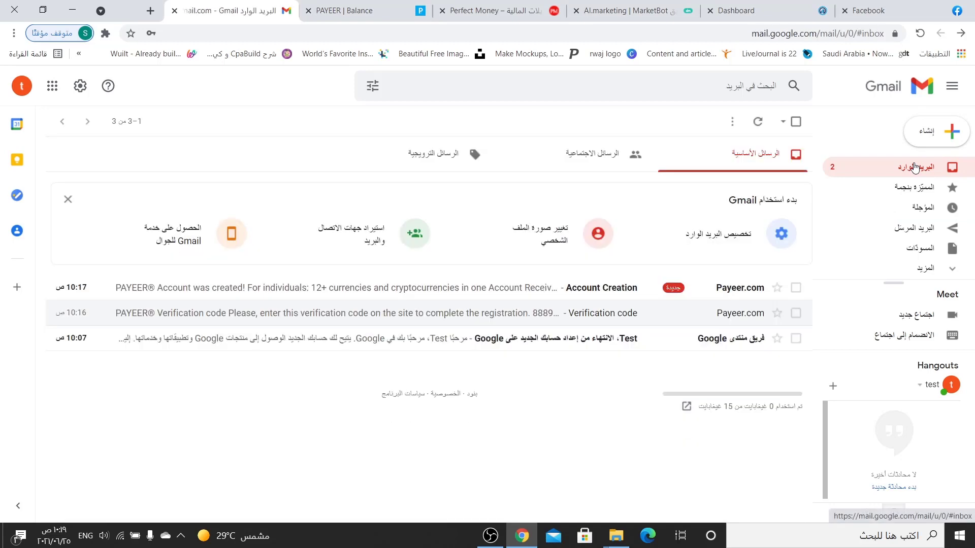
{"action": "left_click", "coordinate": [736, 289]}
{"action": "scroll", "coordinate": [579, 326], "scroll_direction": "down", "scroll_amount": 3}
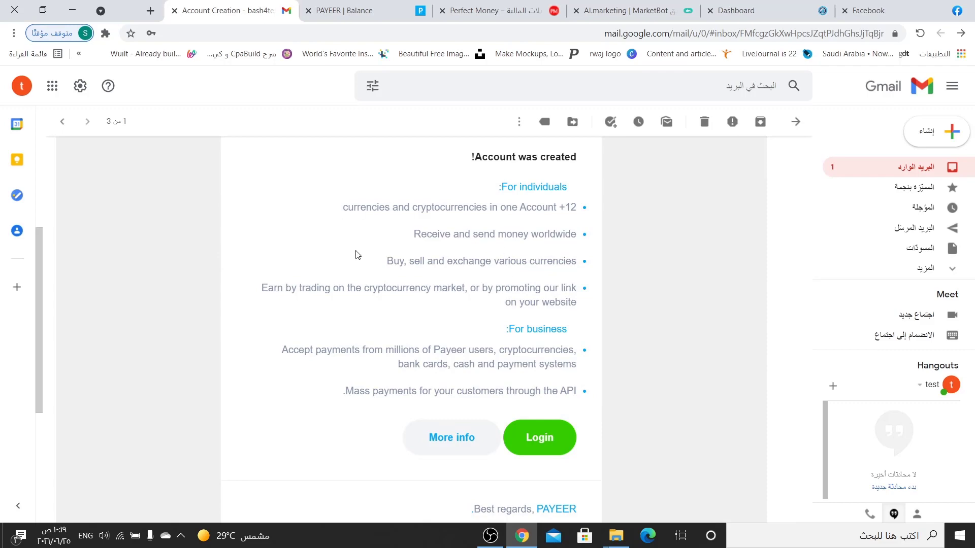
{"action": "scroll", "coordinate": [375, 304], "scroll_direction": "down", "scroll_amount": 4}
{"action": "left_click", "coordinate": [555, 252]}
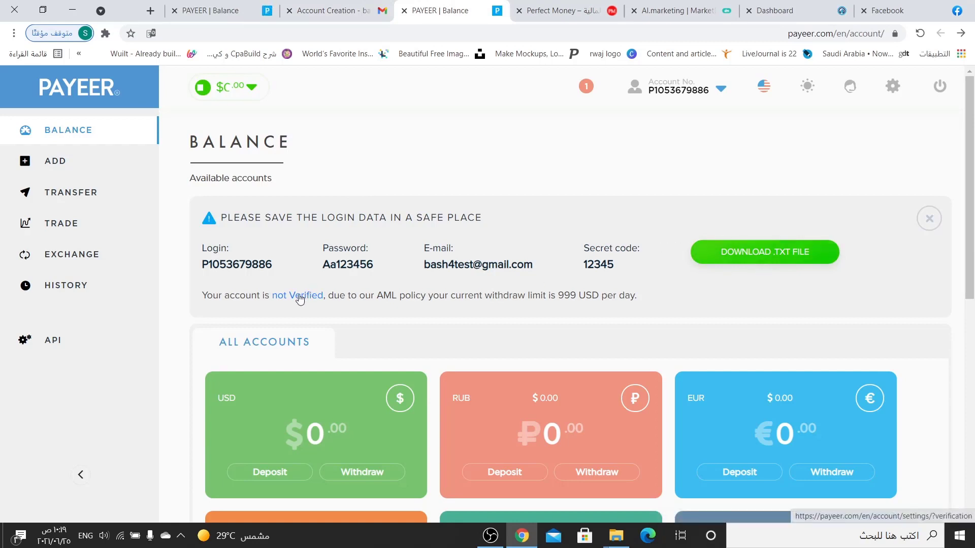
- On the first Payeer balance tab, view the add-funds page and account details dropdown
{"action": "mouse_move", "coordinate": [719, 97]}
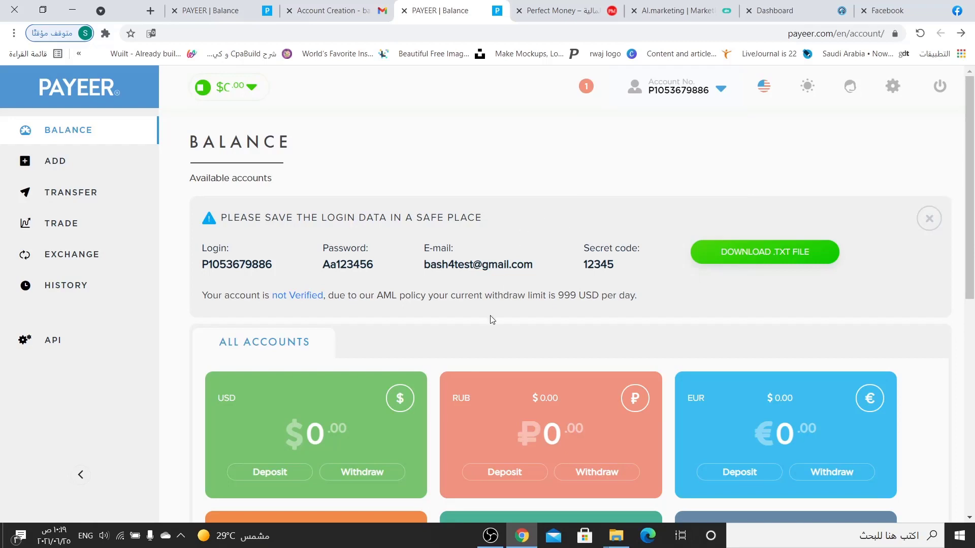
{"action": "left_click", "coordinate": [224, 4]}
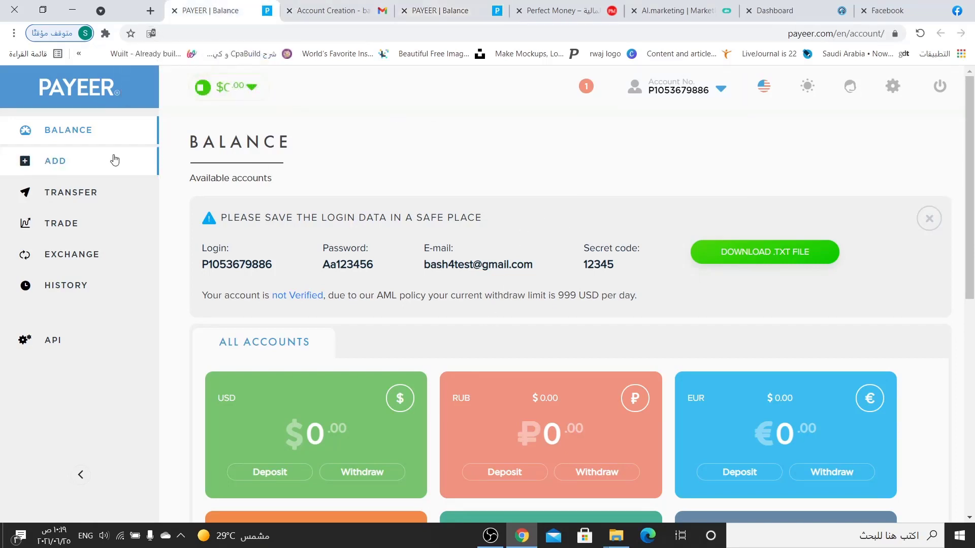
{"action": "left_click", "coordinate": [55, 160]}
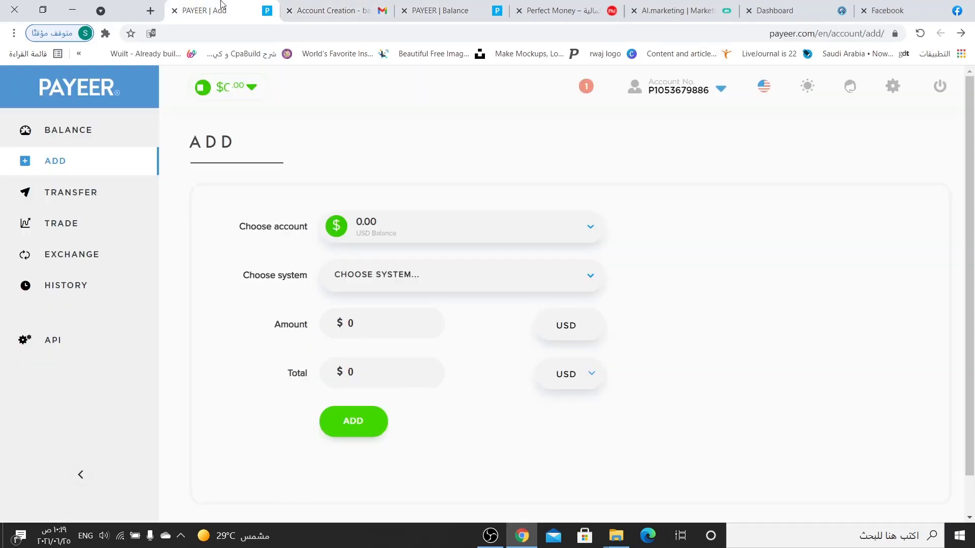
{"action": "left_click", "coordinate": [721, 89]}
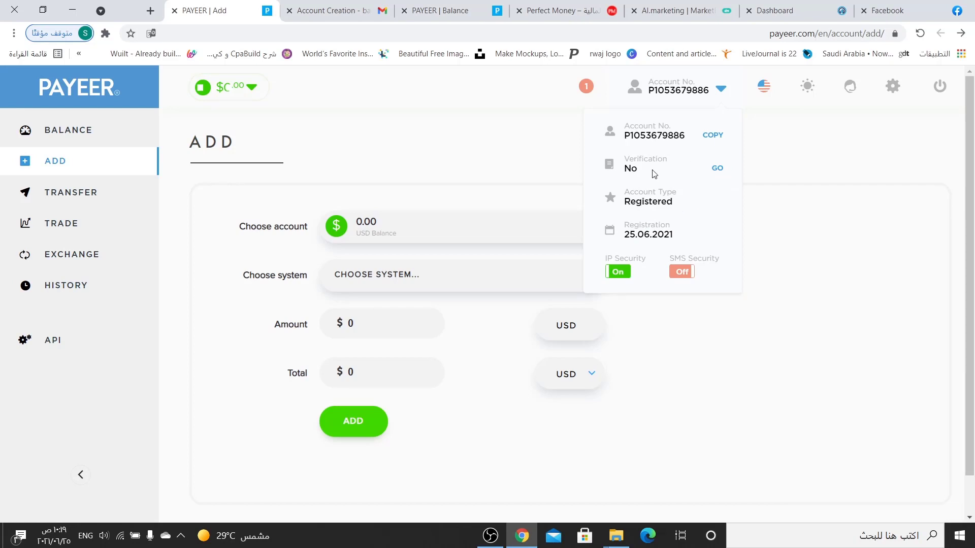
- Check the Payeer account messages, then switch to the Perfect Money website tab
{"action": "left_click", "coordinate": [325, 10]}
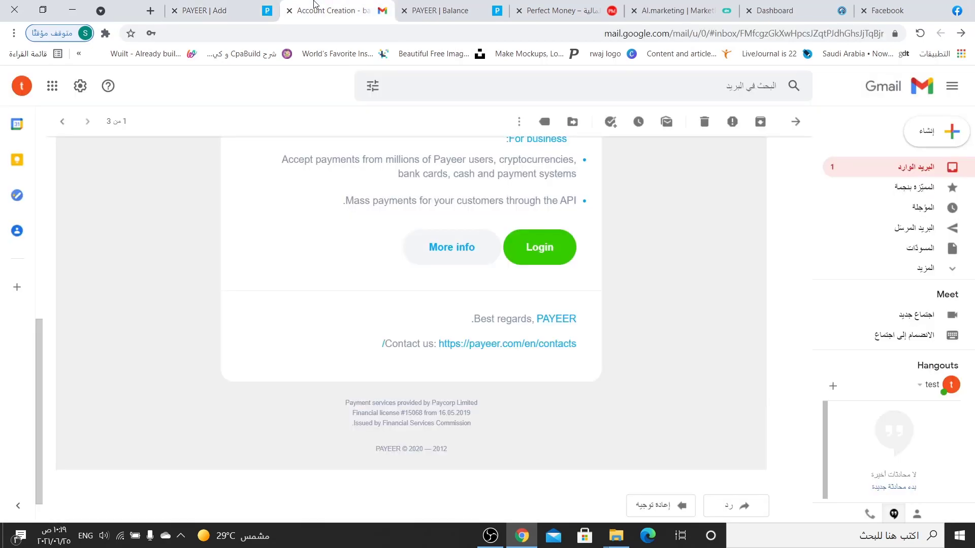
{"action": "left_click", "coordinate": [238, 11]}
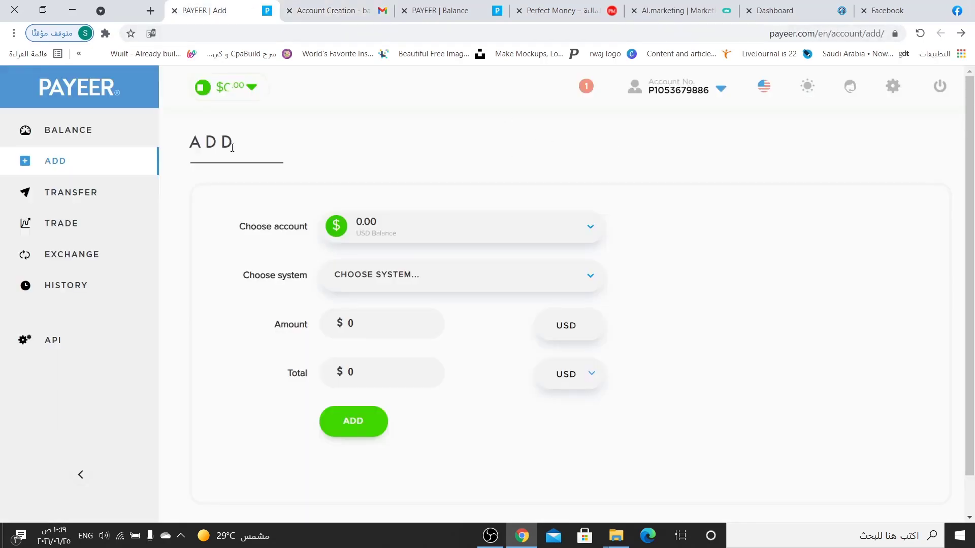
{"action": "left_click", "coordinate": [585, 87]}
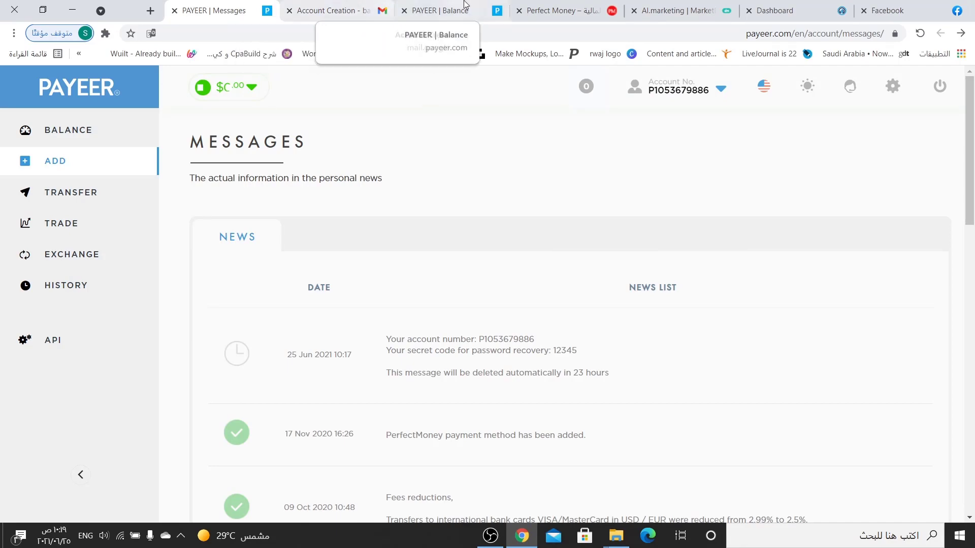
{"action": "left_click", "coordinate": [548, 11]}
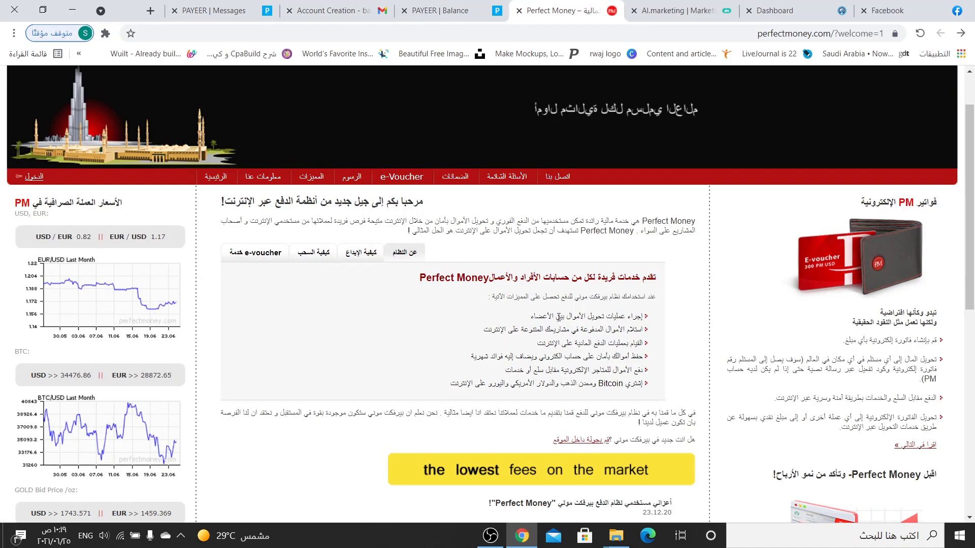
- Go from the Perfect Money homepage to the member login page, then the registration page
{"action": "scroll", "coordinate": [388, 279], "scroll_direction": "down", "scroll_amount": 6}
{"action": "scroll", "coordinate": [317, 272], "scroll_direction": "down", "scroll_amount": 5}
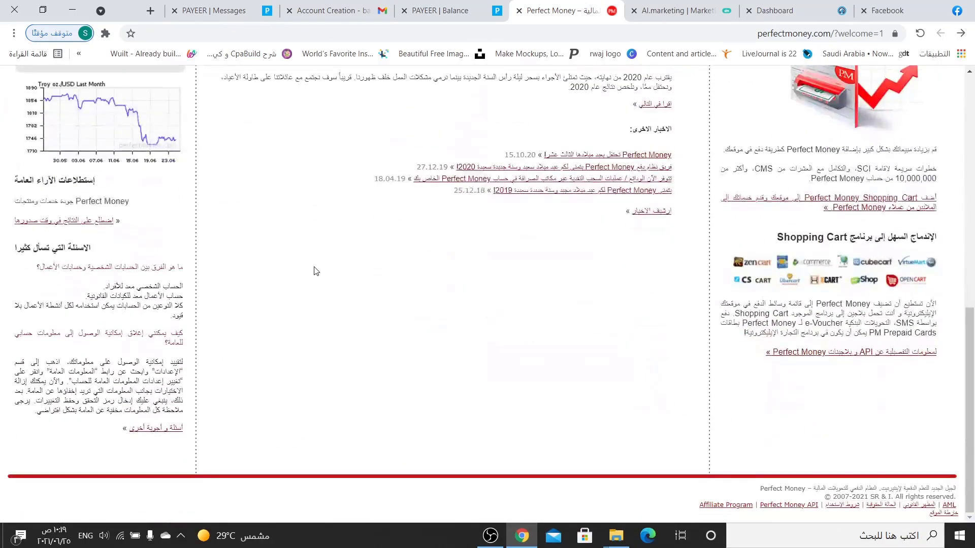
{"action": "key", "text": "Home"}
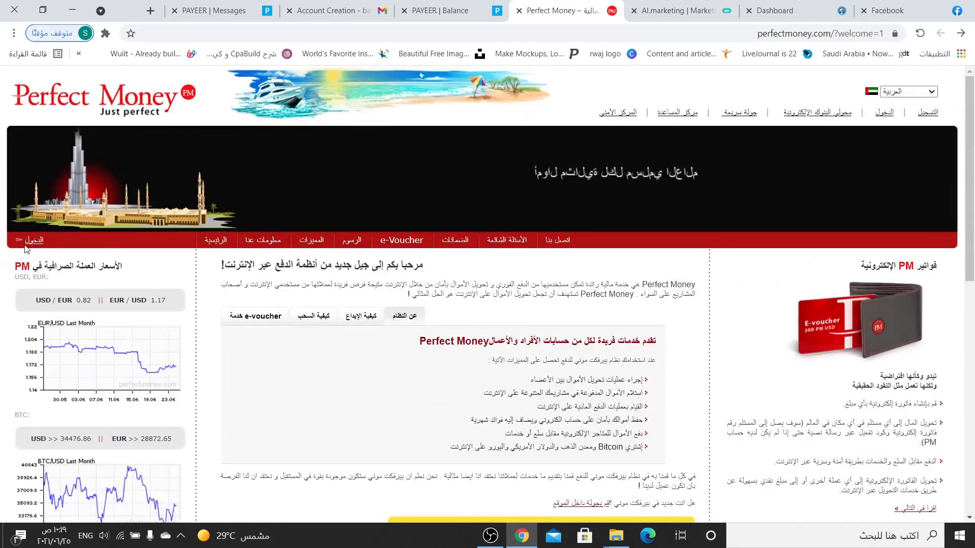
{"action": "left_click", "coordinate": [34, 239]}
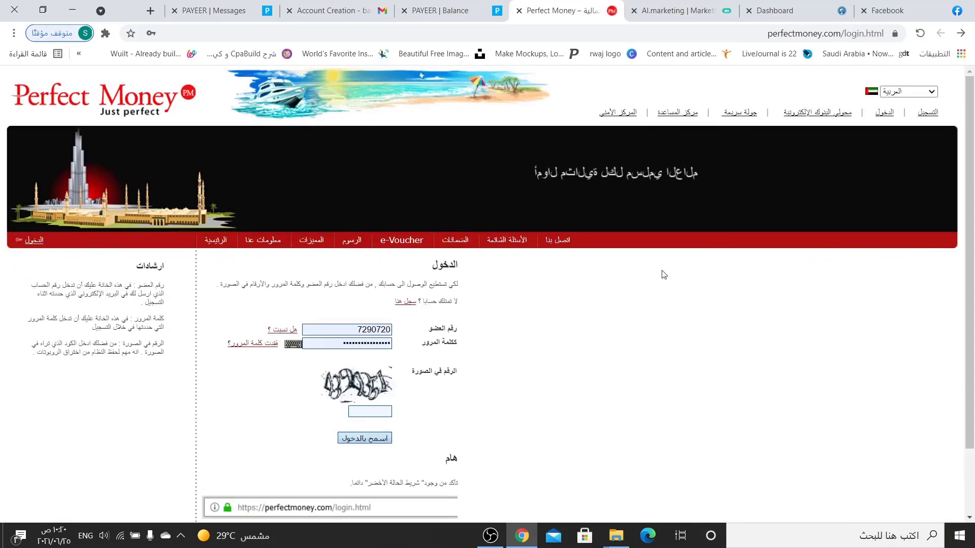
{"action": "left_click", "coordinate": [932, 115]}
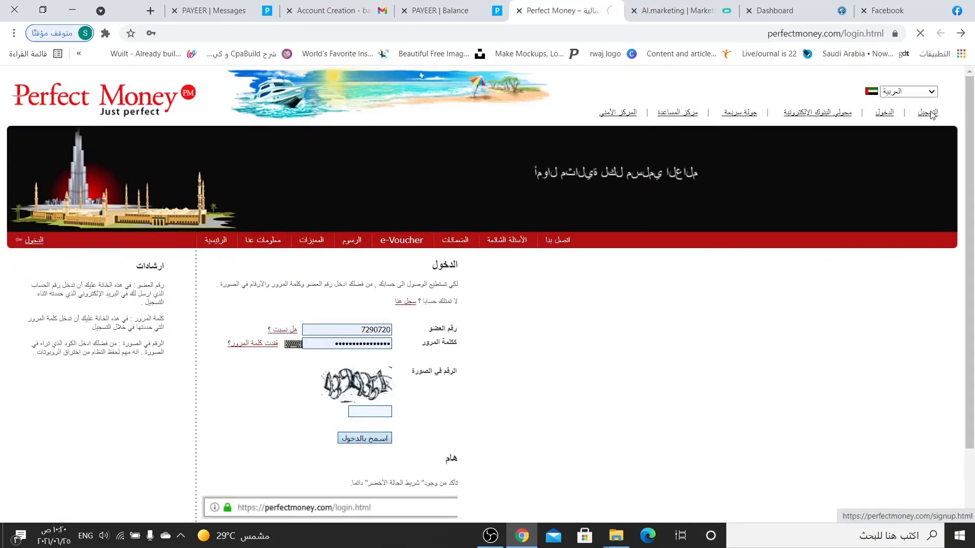
- Autofill the account name, enter 'yemen' as city, and fill the saved Yemen address
{"action": "scroll", "coordinate": [382, 239], "scroll_direction": "down", "scroll_amount": 3}
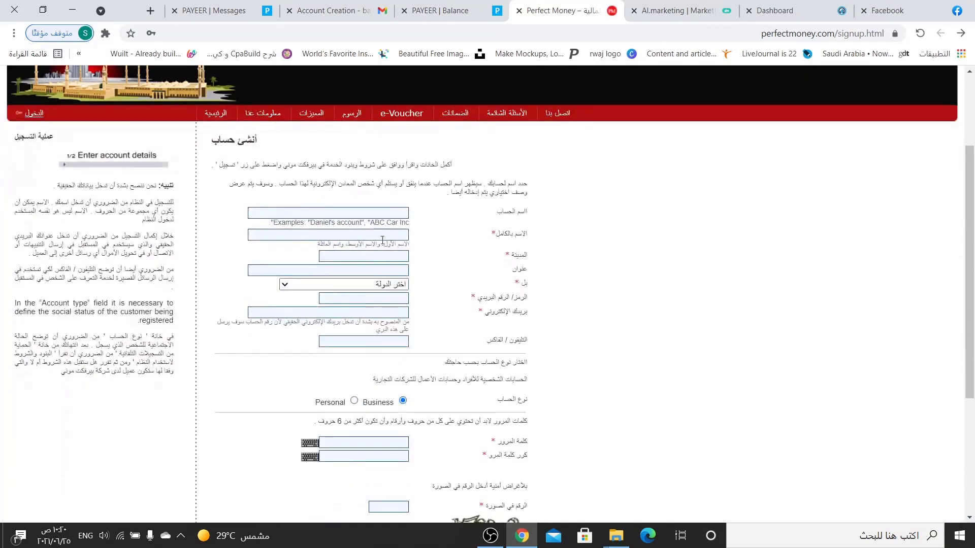
{"action": "left_click", "coordinate": [372, 215]}
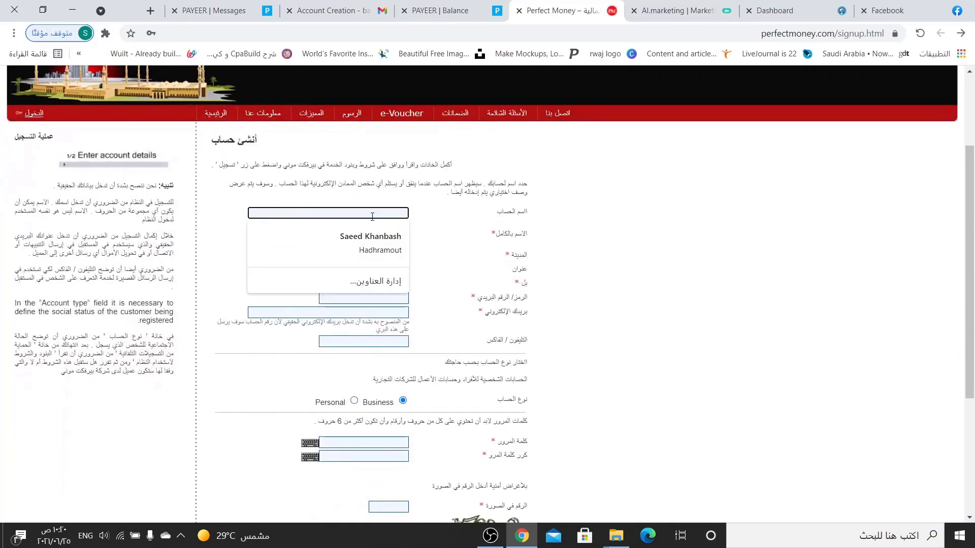
{"action": "left_click", "coordinate": [387, 240]}
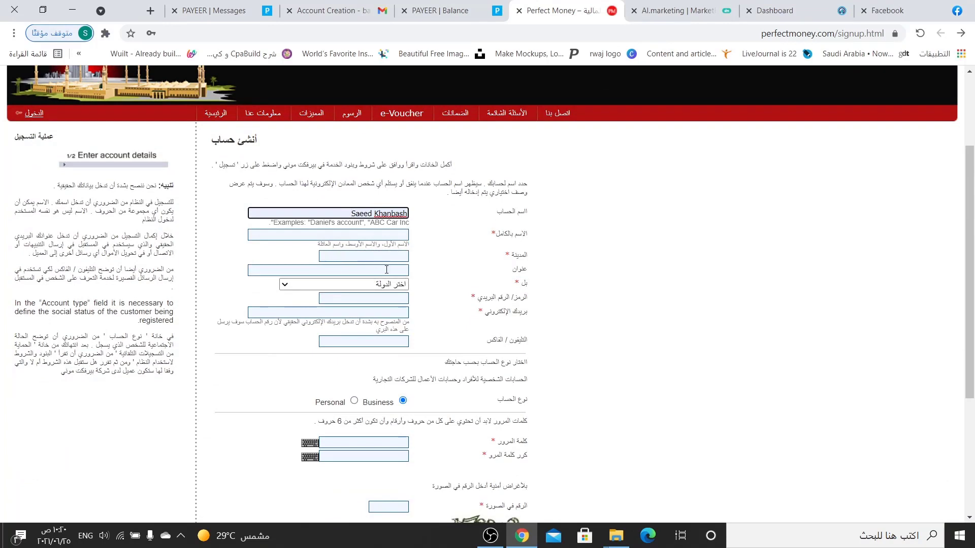
{"action": "left_click", "coordinate": [393, 256]}
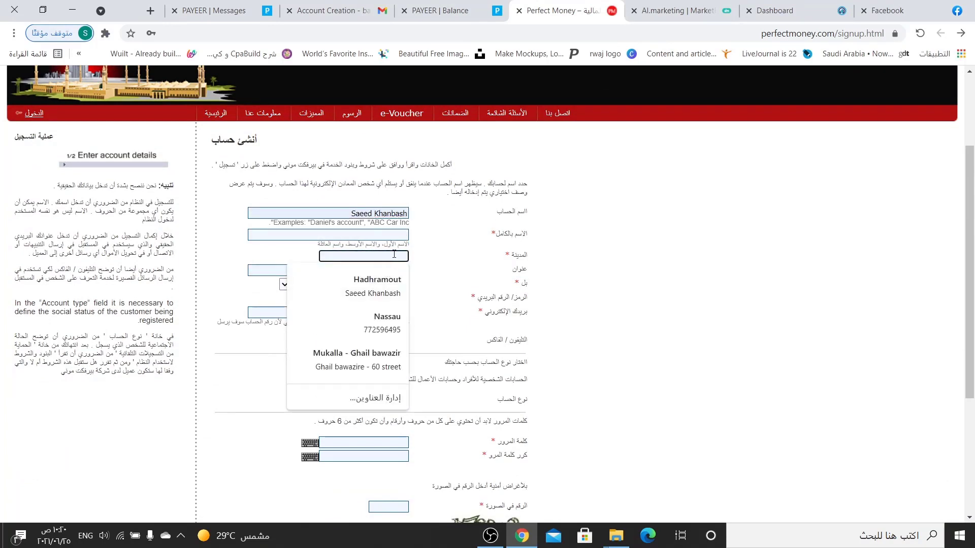
{"action": "type", "text": "yem"}
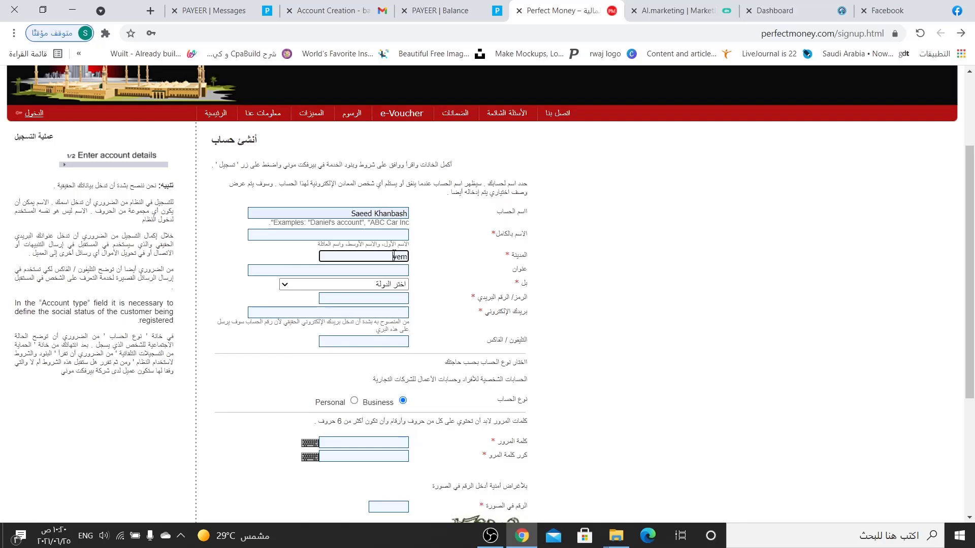
{"action": "type", "text": "en"}
{"action": "left_click", "coordinate": [394, 271]}
{"action": "left_click", "coordinate": [363, 302]}
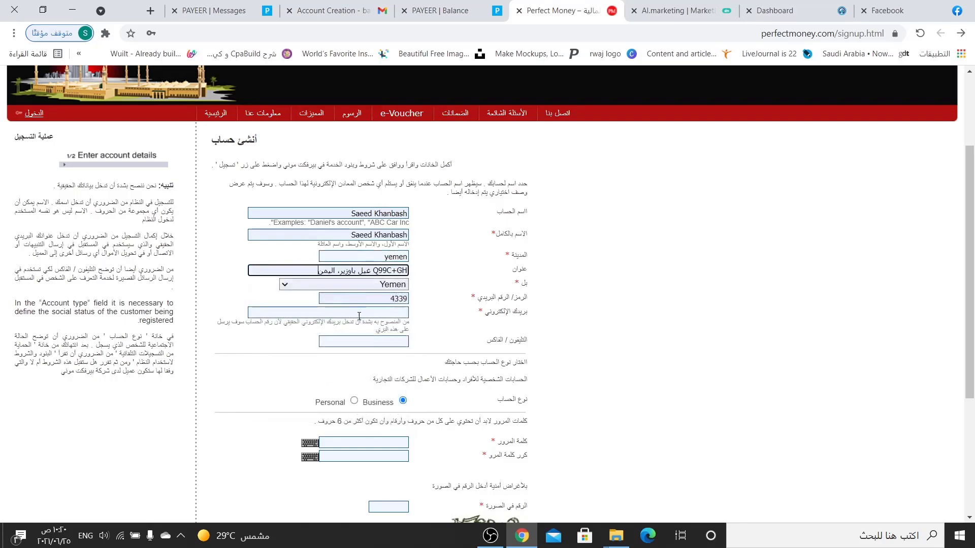
- Copy the Gmail account's e-mail address and paste it into the signup email field
{"action": "left_click", "coordinate": [384, 314]}
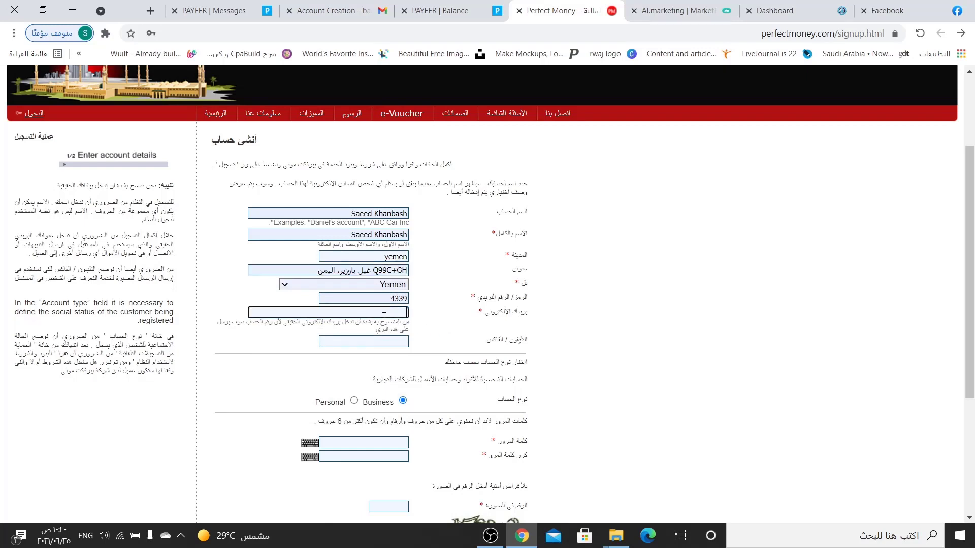
{"action": "right_click", "coordinate": [373, 316]}
{"action": "key", "text": "Escape"}
{"action": "left_click", "coordinate": [354, 9]}
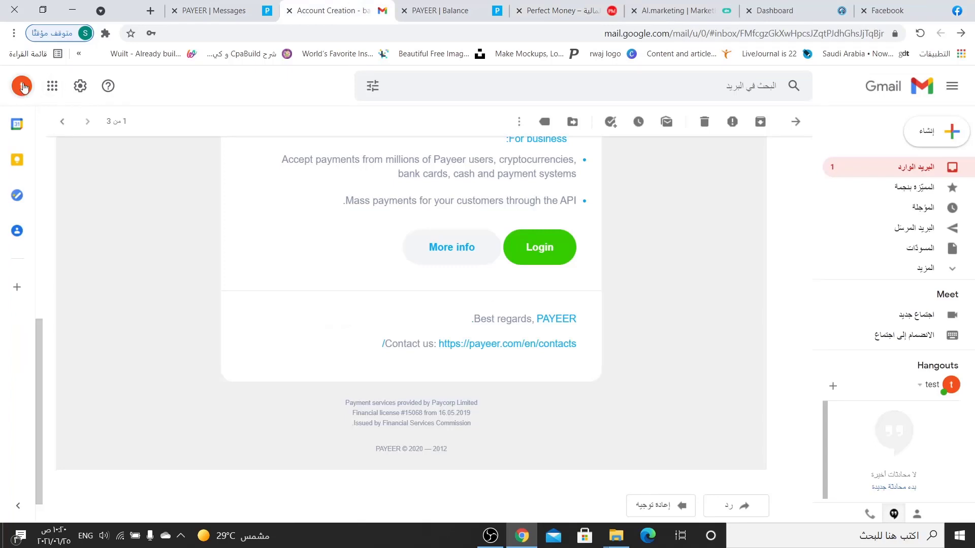
{"action": "left_click", "coordinate": [21, 86]}
{"action": "left_click_drag", "start_coordinate": [81, 199], "coordinate": [167, 199]}
{"action": "right_click", "coordinate": [137, 200]}
{"action": "left_click", "coordinate": [159, 213]}
{"action": "left_click", "coordinate": [213, 10]}
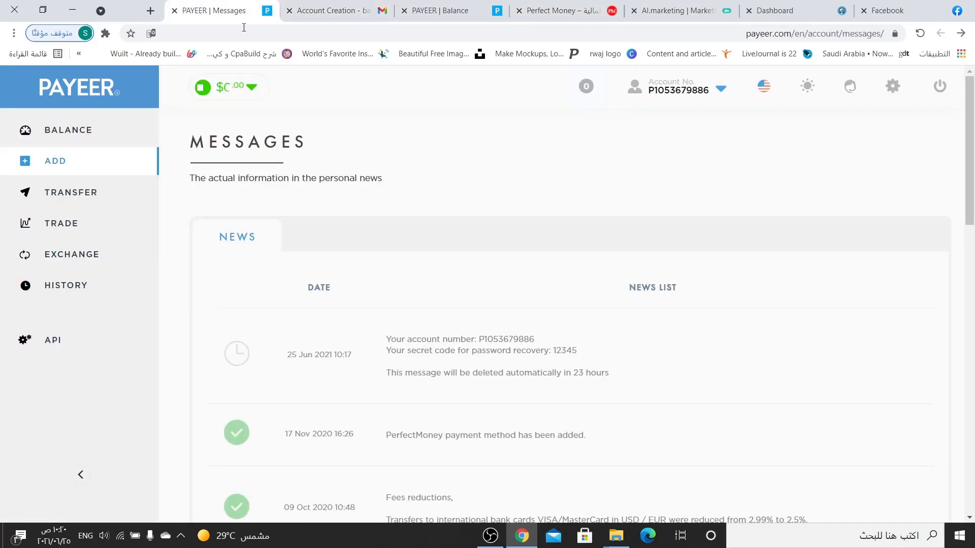
{"action": "left_click", "coordinate": [561, 10]}
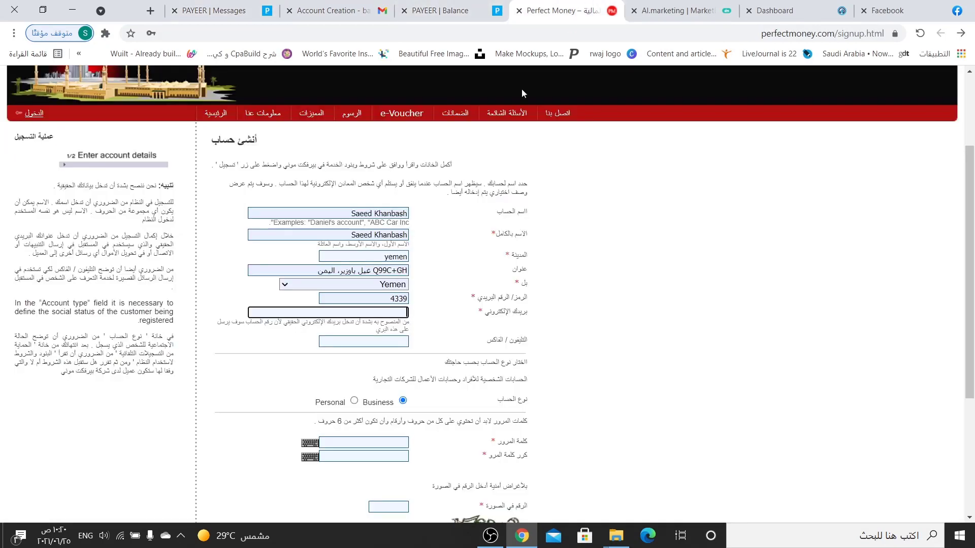
{"action": "right_click", "coordinate": [342, 309]}
{"action": "left_click", "coordinate": [321, 408]}
- Keep the Business account type and enter the password and its confirmation
{"action": "scroll", "coordinate": [315, 379], "scroll_direction": "down", "scroll_amount": 3}
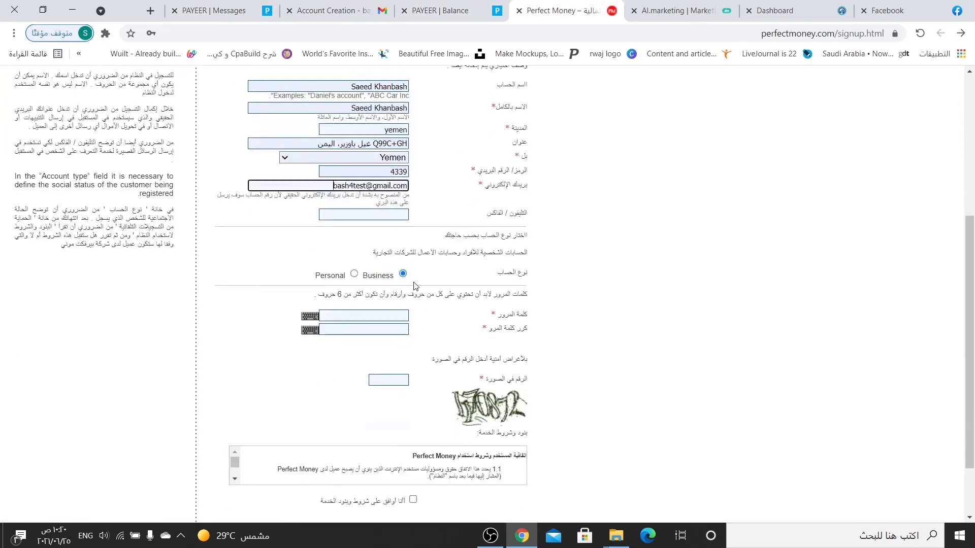
{"action": "left_click", "coordinate": [354, 275]}
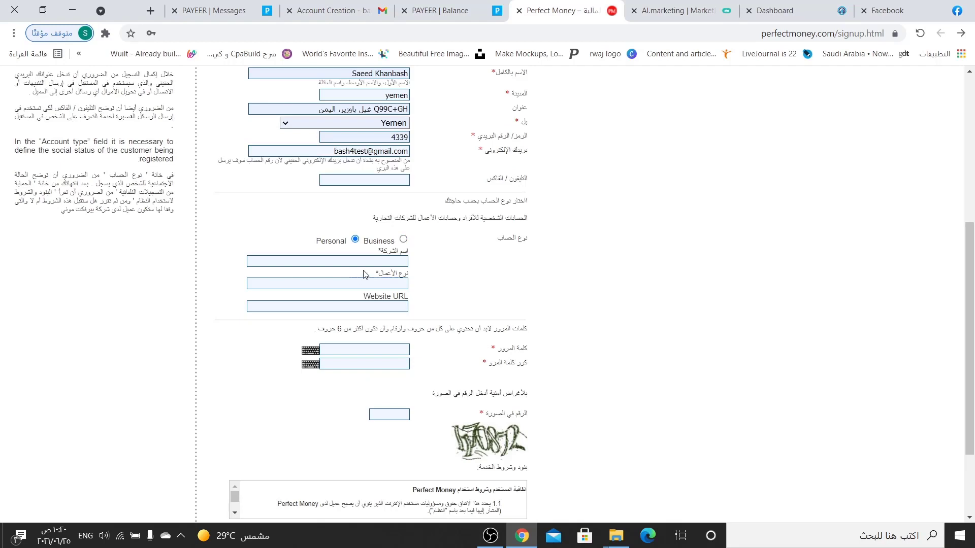
{"action": "left_click", "coordinate": [403, 239]}
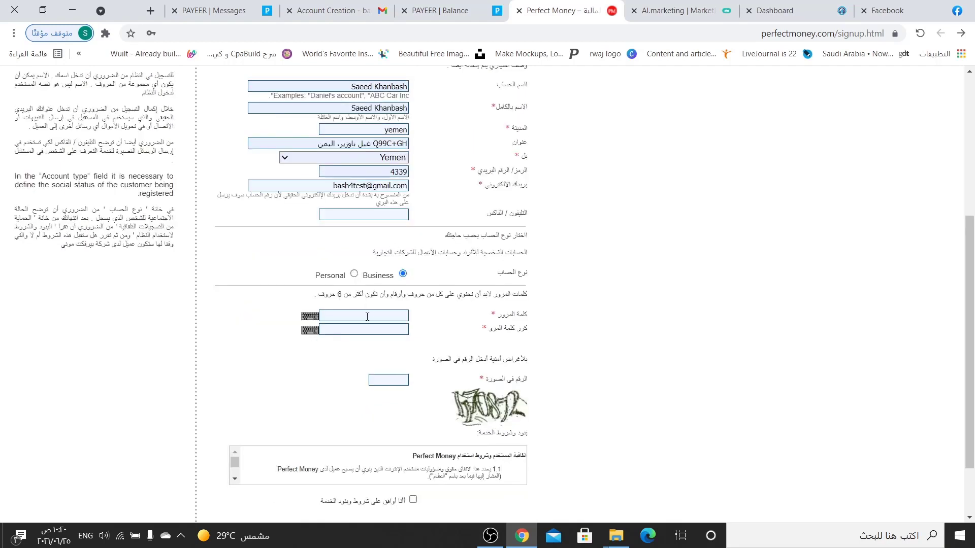
{"action": "left_click", "coordinate": [367, 317]}
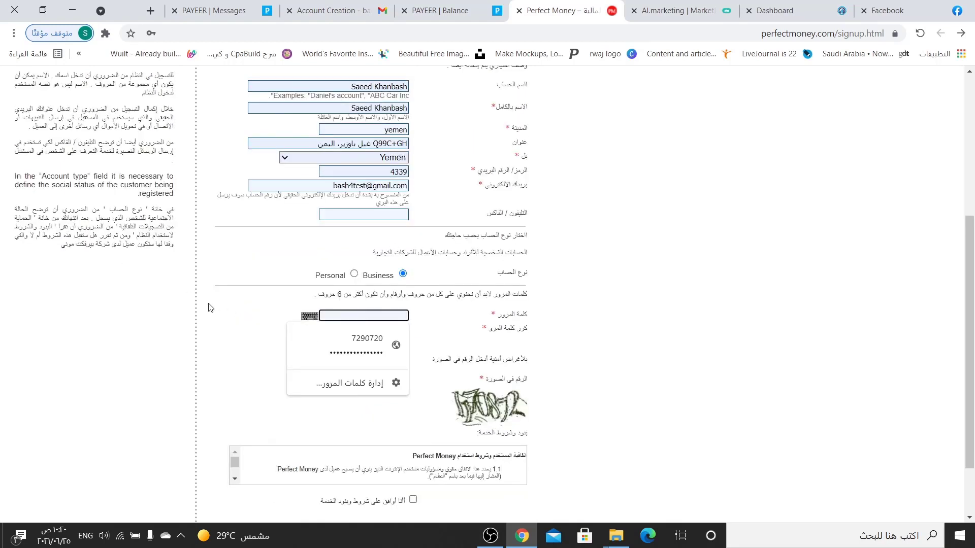
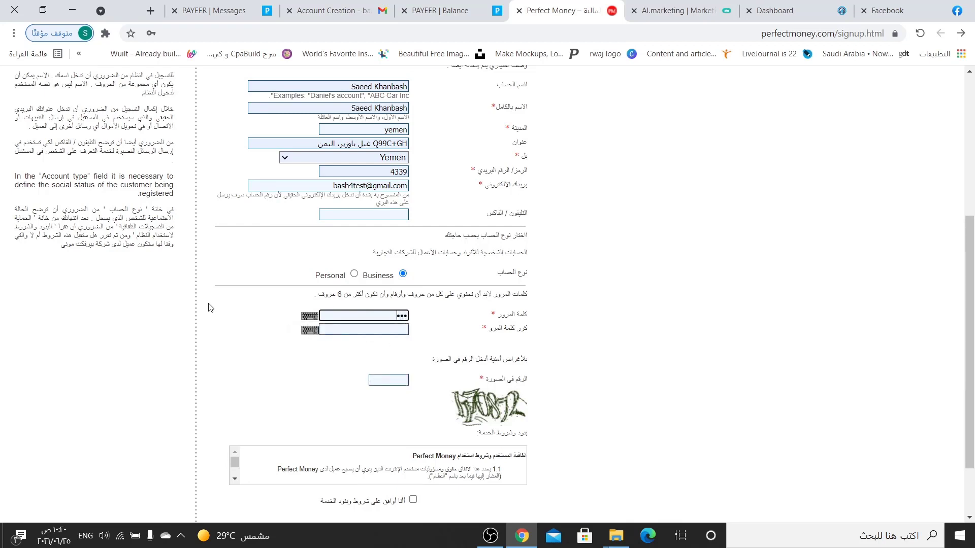
{"action": "left_click", "coordinate": [328, 326]}
{"action": "left_click", "coordinate": [327, 331]}
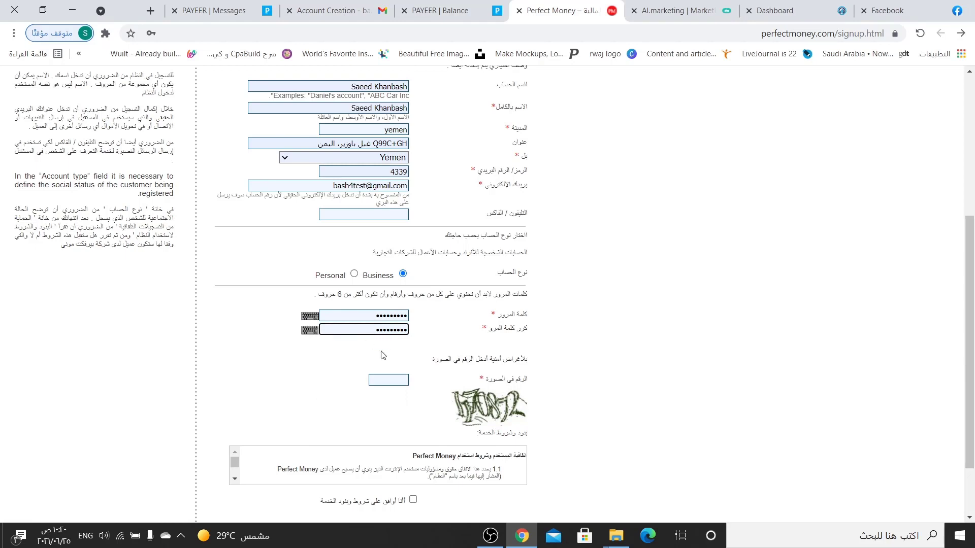
- Enter the image code, agree to the terms of service, and submit the registration
{"action": "left_click", "coordinate": [391, 381]}
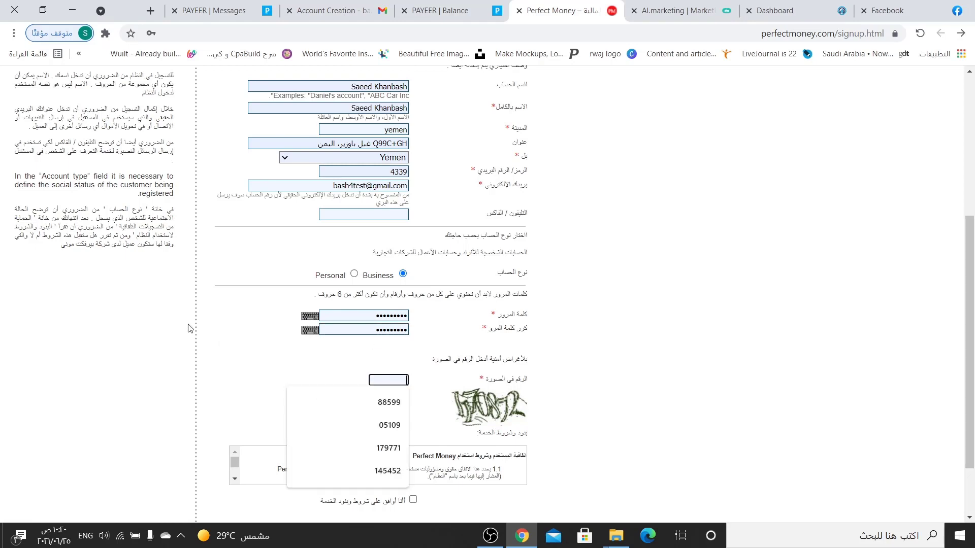
{"action": "type", "text": "11"}
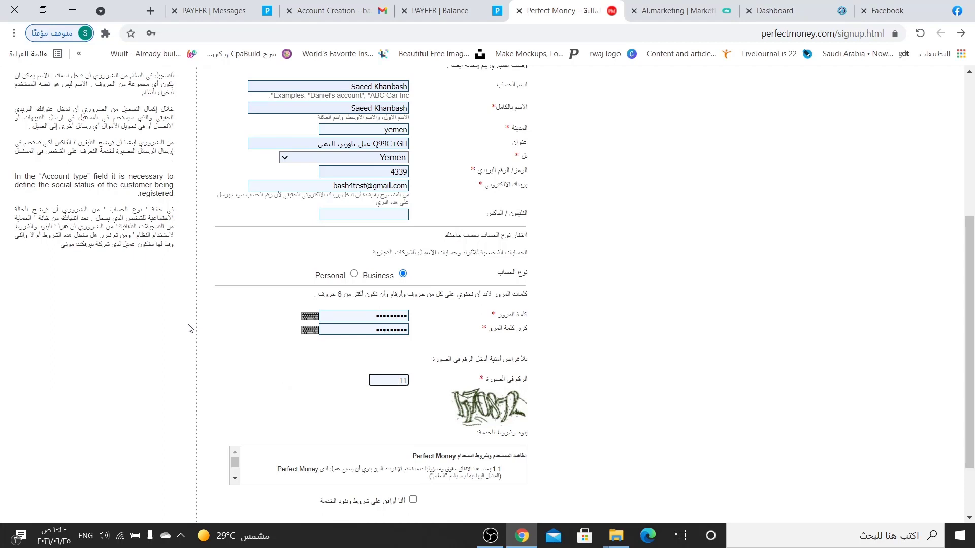
{"action": "type", "text": "70872"}
{"action": "scroll", "coordinate": [189, 328], "scroll_direction": "down", "scroll_amount": 3}
{"action": "left_click", "coordinate": [395, 422]}
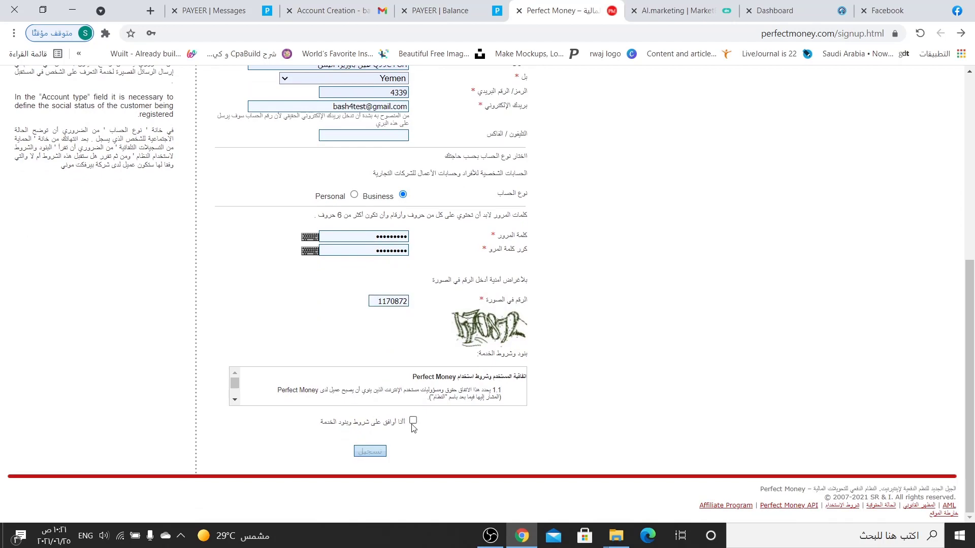
{"action": "left_click", "coordinate": [412, 422]}
{"action": "left_click", "coordinate": [377, 451]}
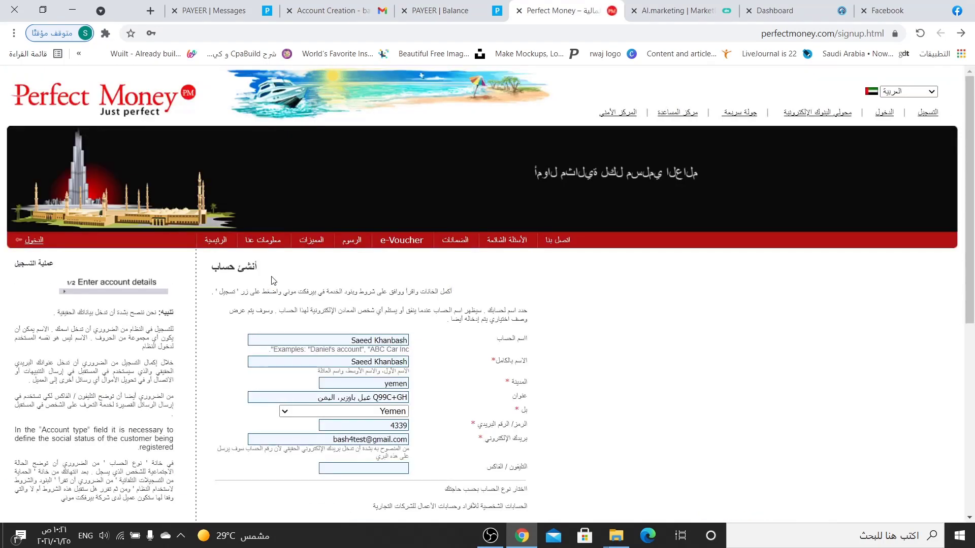
- Re-enter the account password and its confirmation on the signup form
{"action": "scroll", "coordinate": [273, 280], "scroll_direction": "down", "scroll_amount": 6}
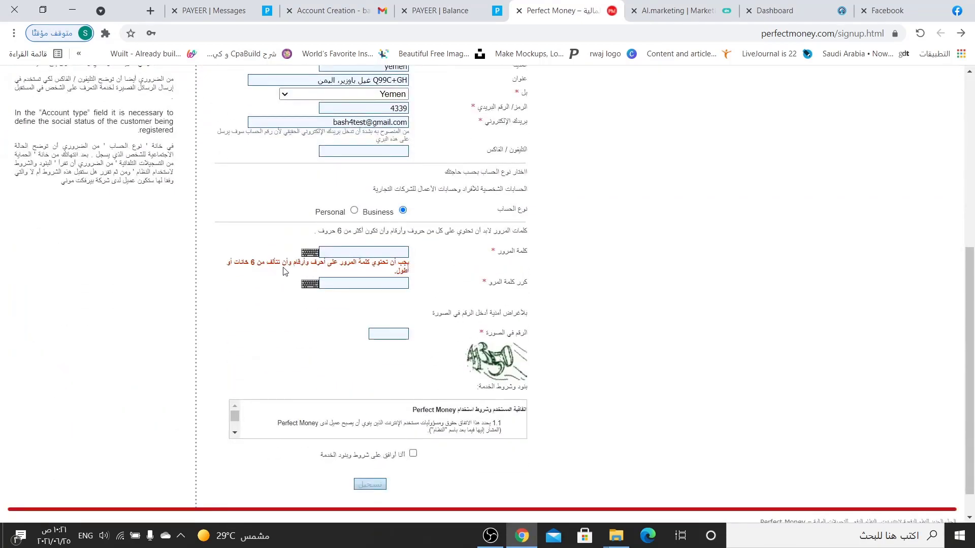
{"action": "left_click", "coordinate": [363, 252]}
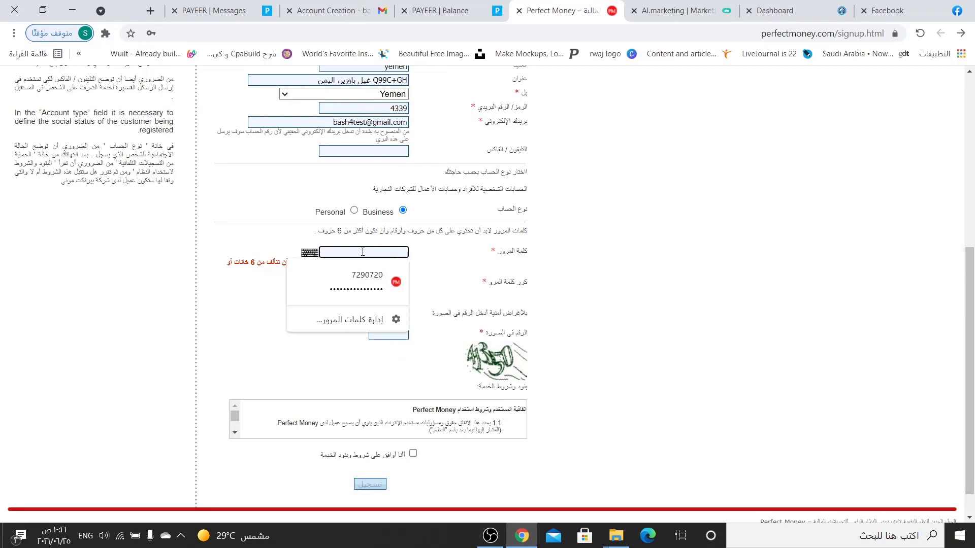
{"action": "type", "text": "a"}
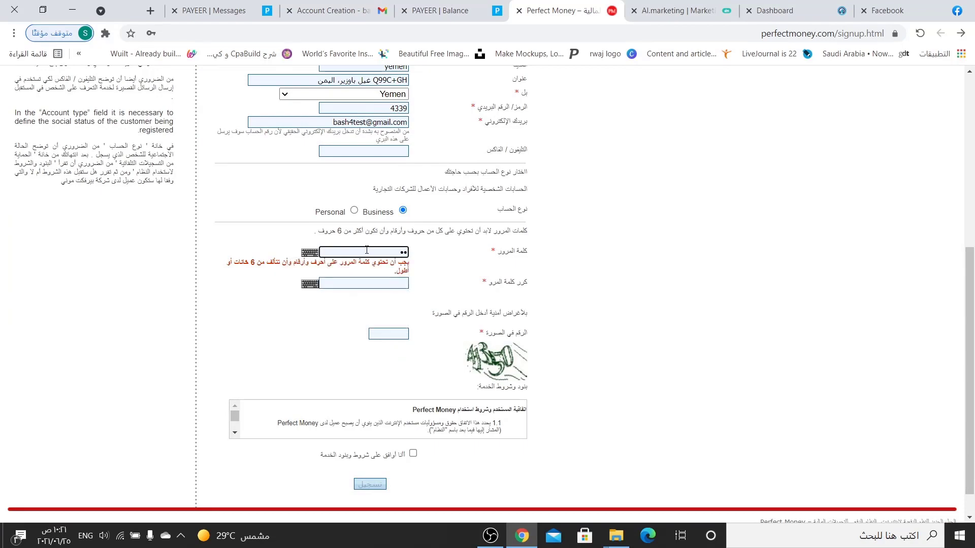
{"action": "type", "text": "aa"}
{"action": "left_click", "coordinate": [375, 283]}
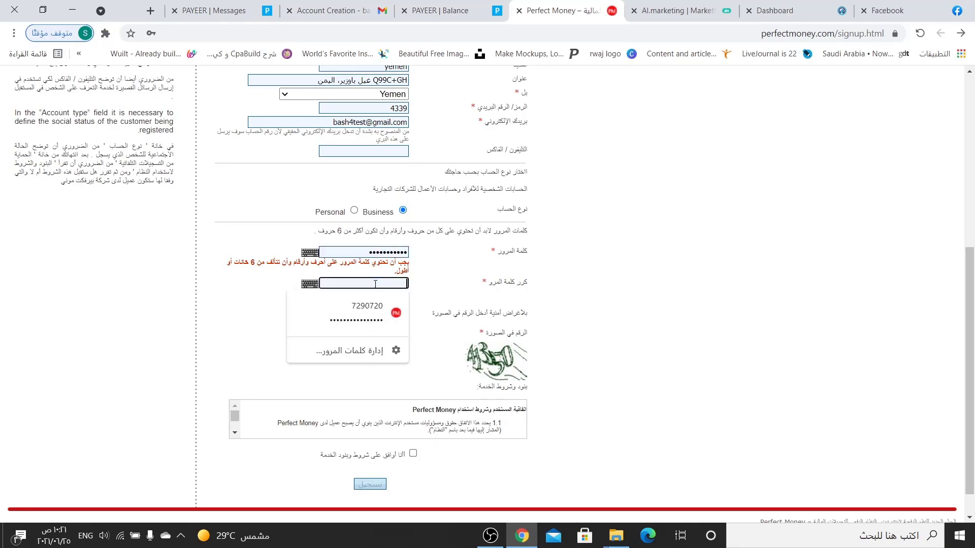
{"action": "type", "text": "aa"}
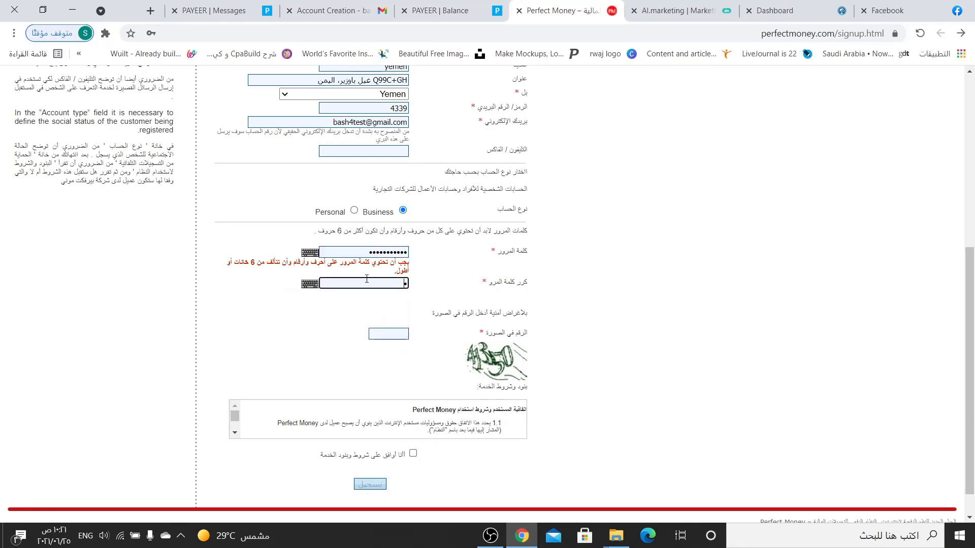
{"action": "type", "text": "aaa"}
- Enter the image code, accept the terms, register, and save the login in Chrome
{"action": "left_click", "coordinate": [402, 335]}
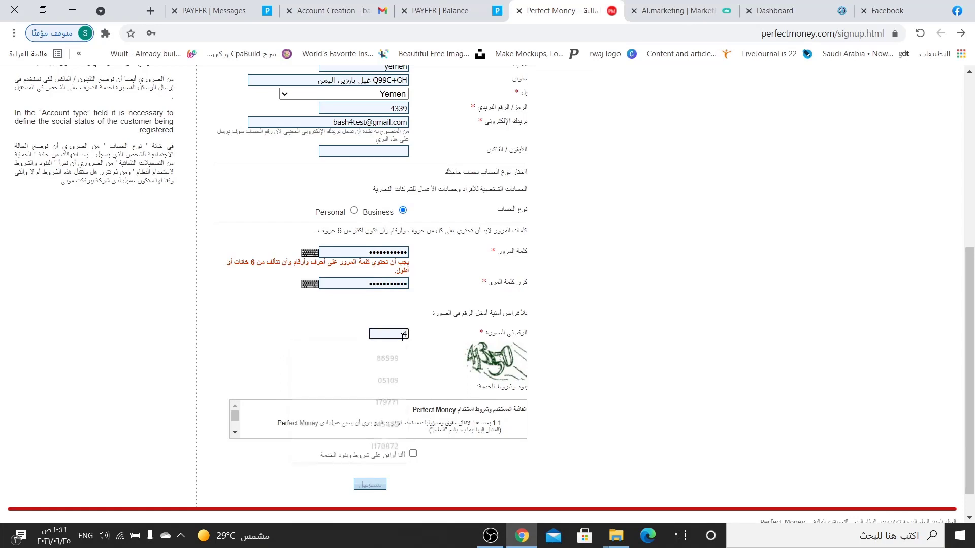
{"action": "type", "text": "41350"}
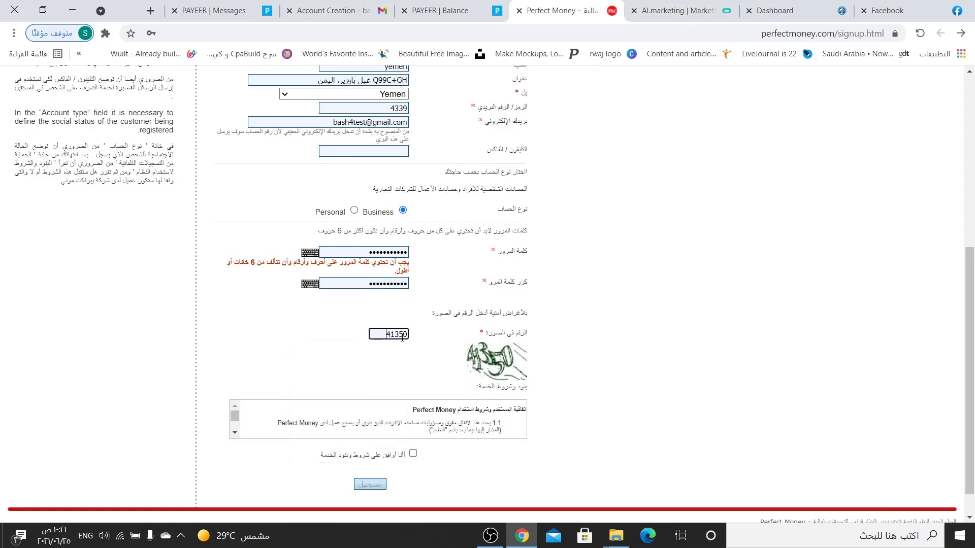
{"action": "left_click", "coordinate": [413, 454]}
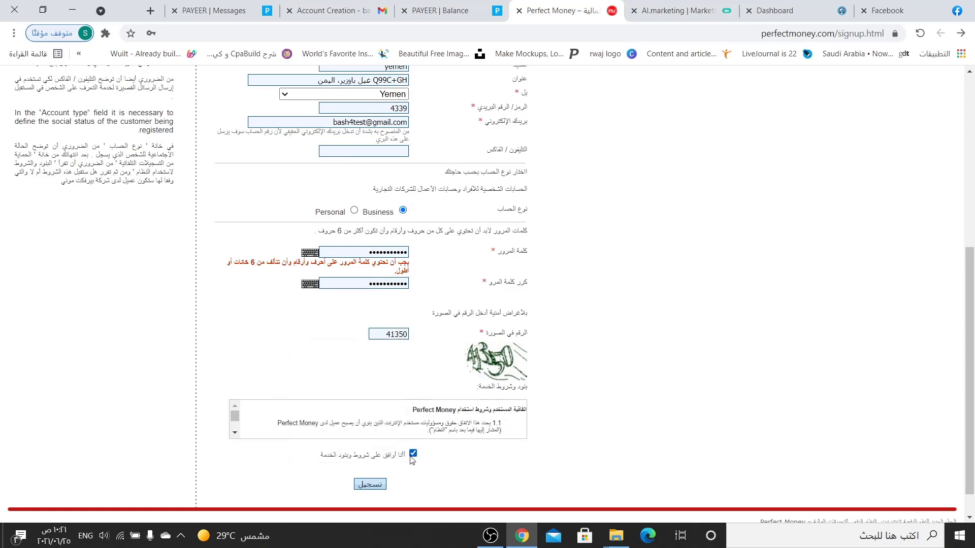
{"action": "left_click", "coordinate": [369, 484]}
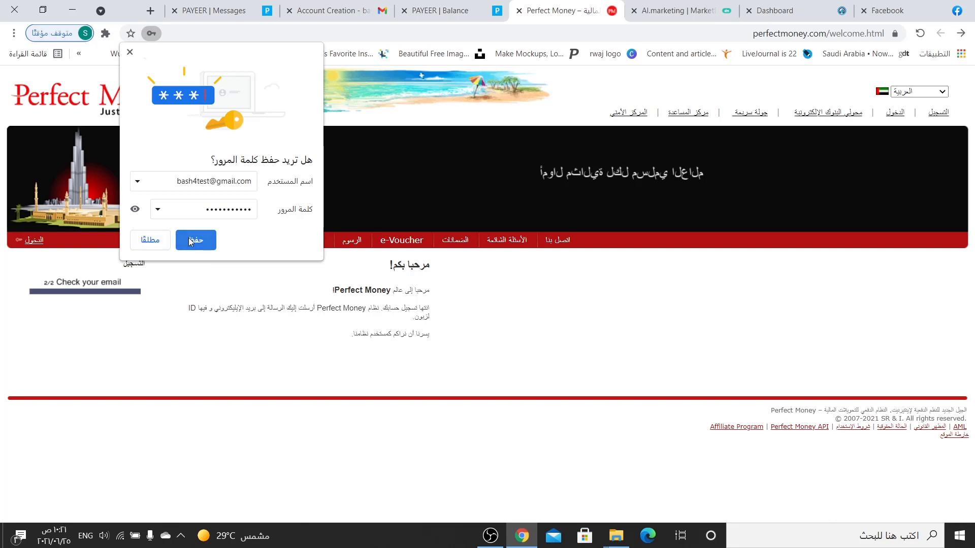
{"action": "left_click", "coordinate": [189, 241]}
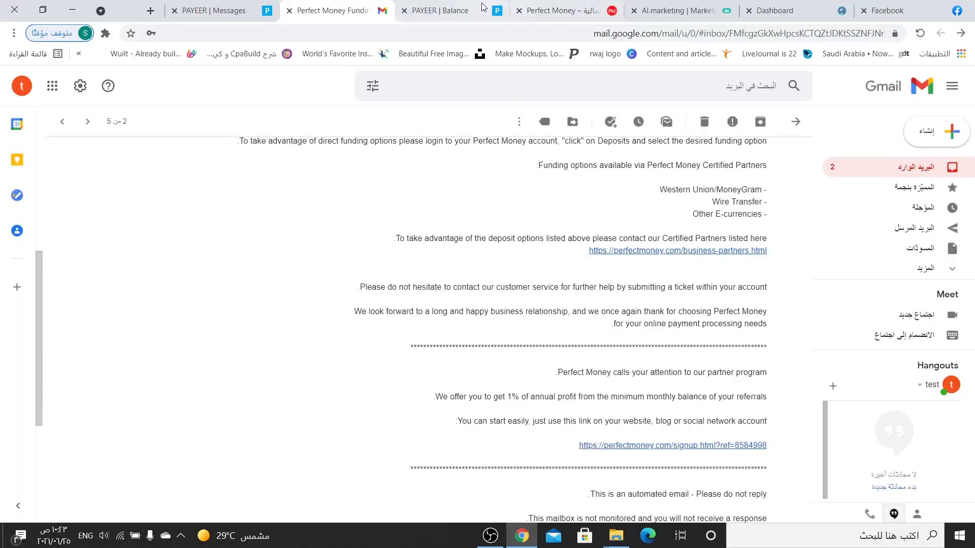
- Copy the personal Member ID from the 'Welcome to Perfect Money payment system!' email
{"action": "left_click", "coordinate": [914, 167]}
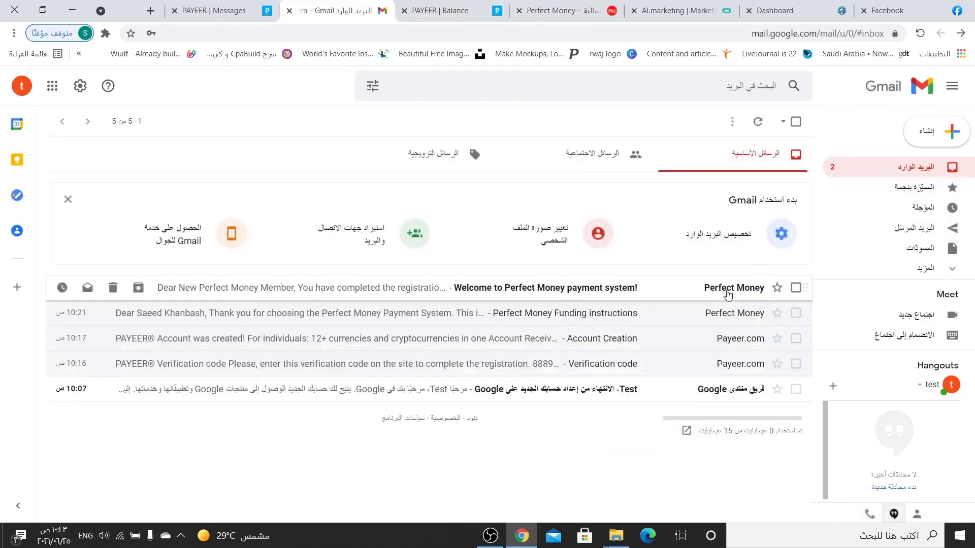
{"action": "left_click", "coordinate": [666, 283]}
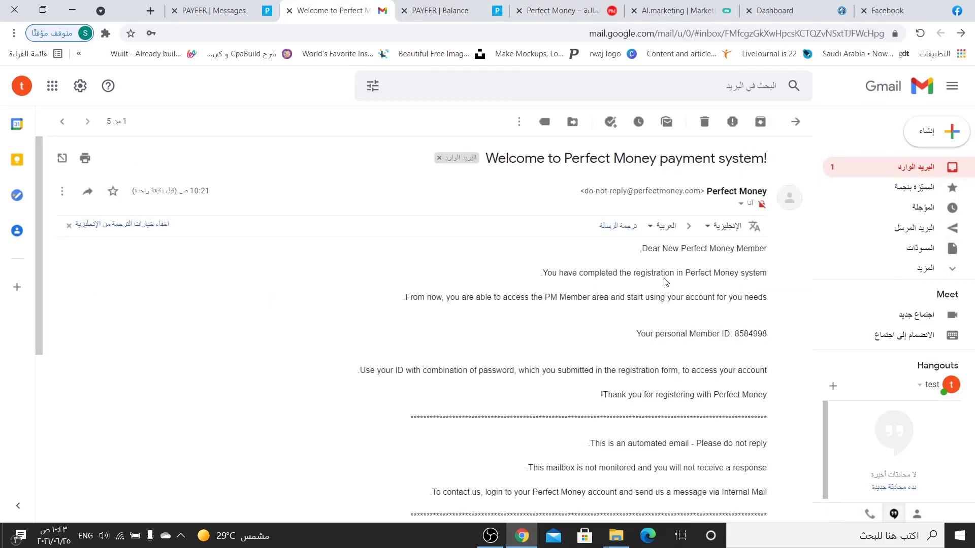
{"action": "left_click_drag", "start_coordinate": [735, 335], "coordinate": [761, 337]}
{"action": "right_click", "coordinate": [748, 333]}
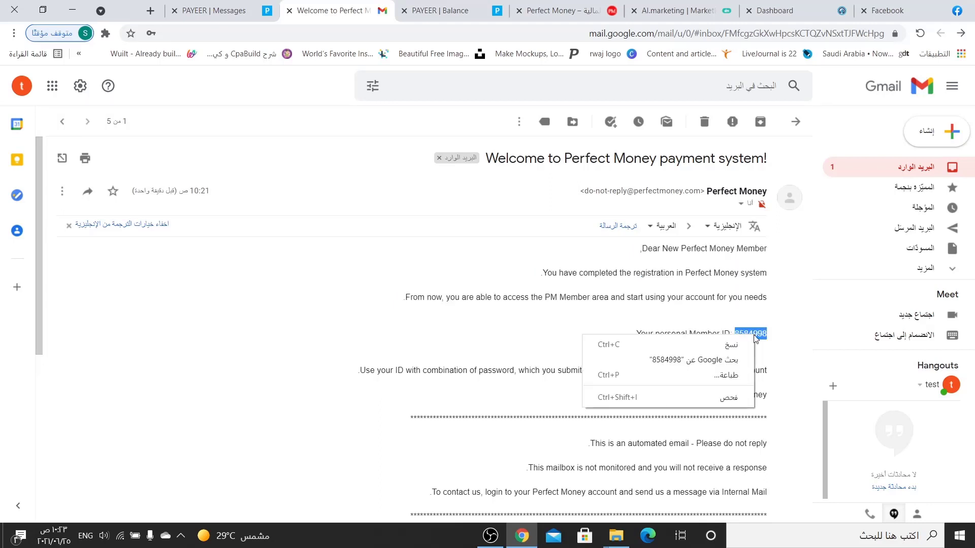
{"action": "left_click", "coordinate": [734, 347]}
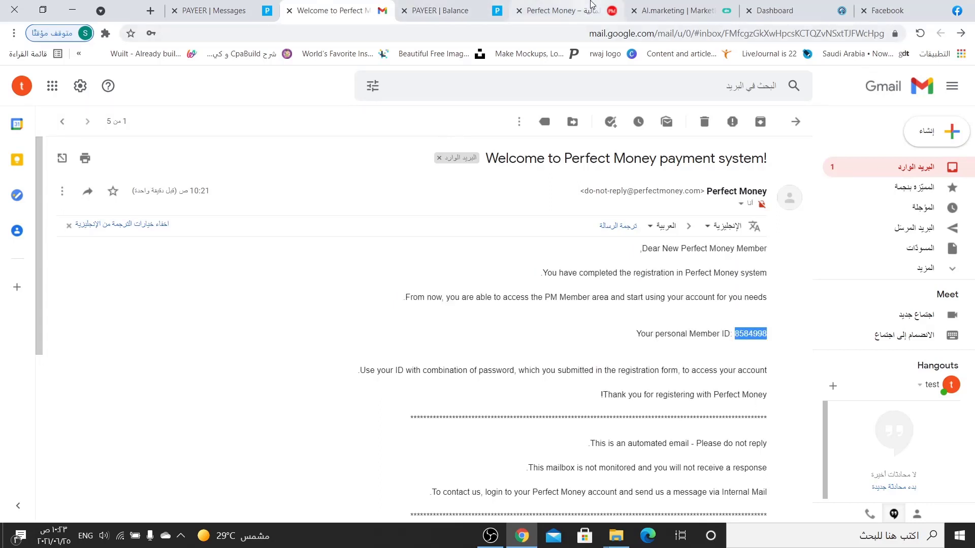
{"action": "left_click", "coordinate": [558, 11]}
- Log in to Perfect Money with the pasted new Member ID, the account password and the image verification code
{"action": "left_click", "coordinate": [326, 328]}
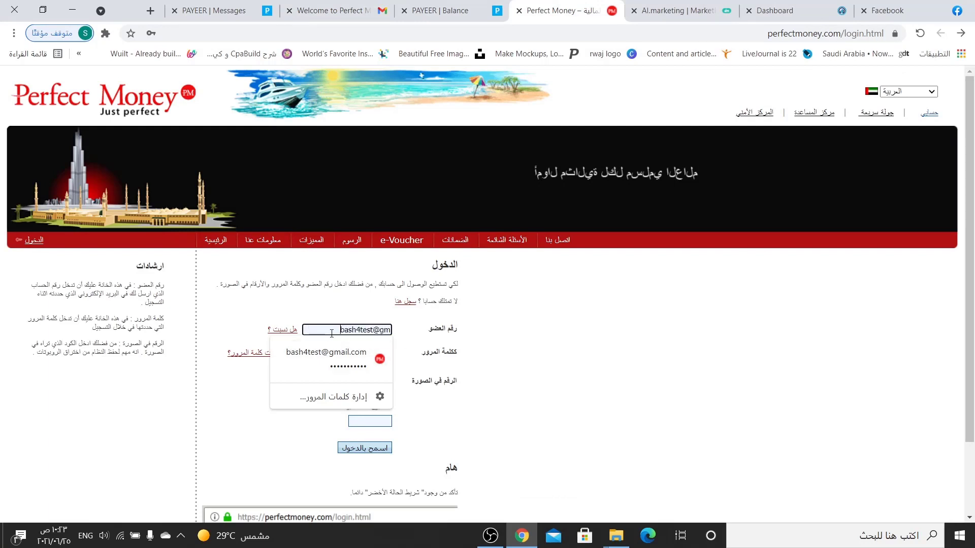
{"action": "left_click_drag", "start_coordinate": [335, 330], "coordinate": [428, 333]}
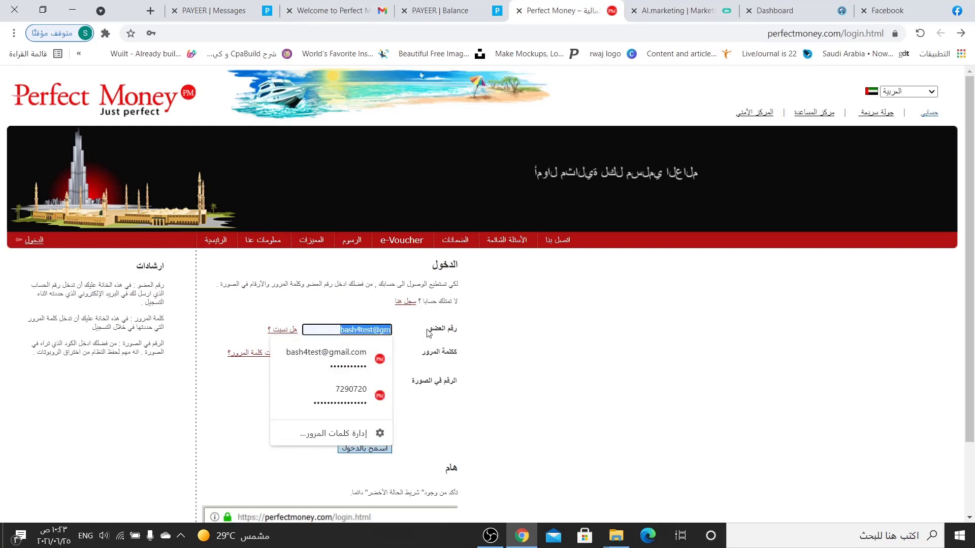
{"action": "key", "text": "ctrl+v"}
{"action": "left_click", "coordinate": [380, 353]}
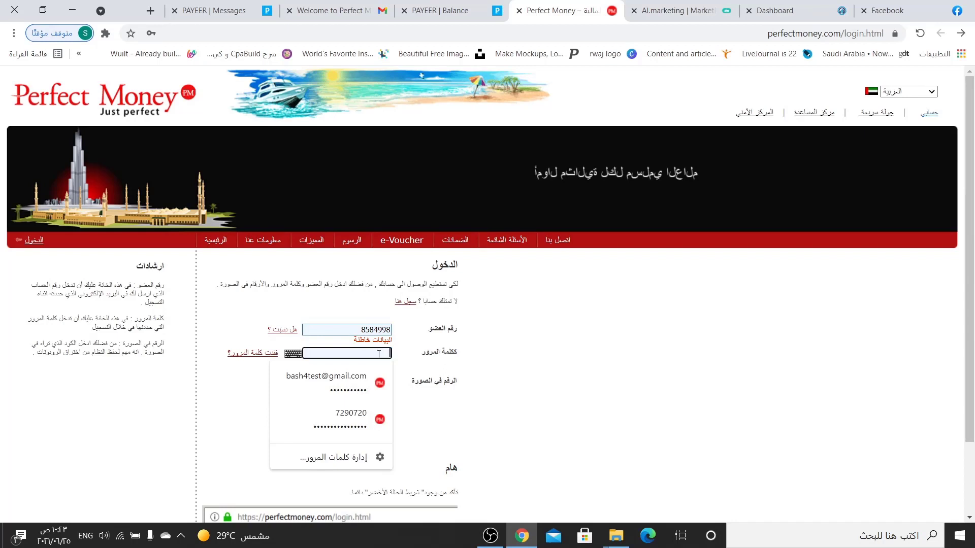
{"action": "key", "text": "Escape"}
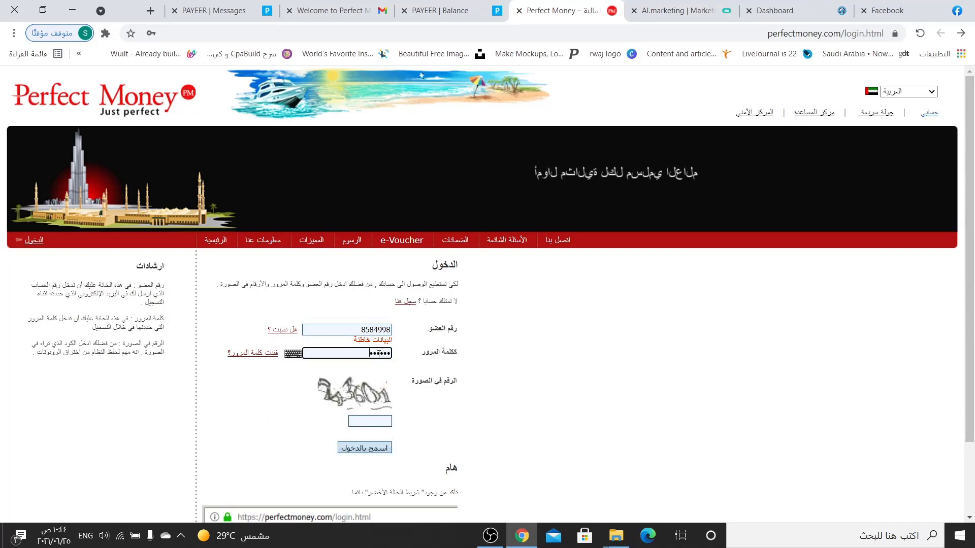
{"action": "left_click", "coordinate": [369, 421]}
{"action": "type", "text": "3"}
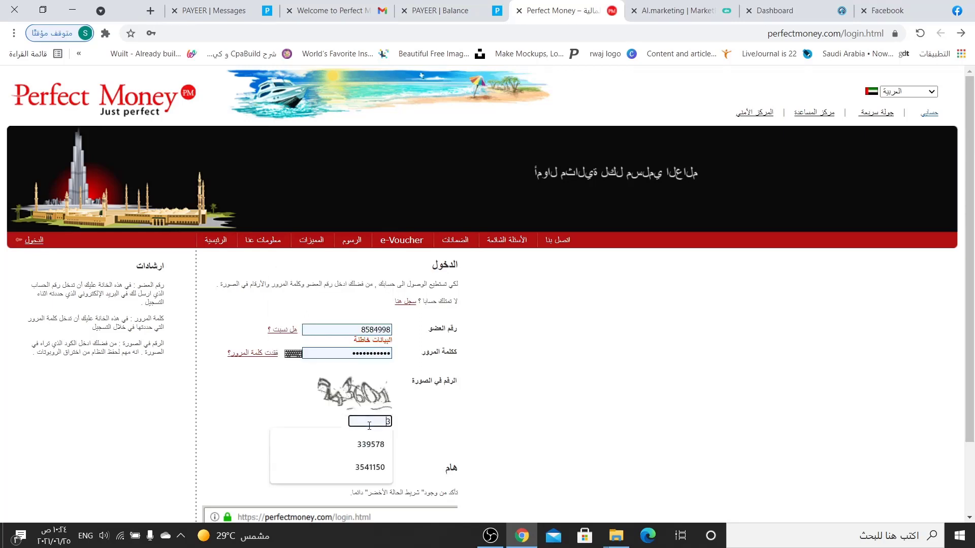
{"action": "key", "text": "BackSpace"}
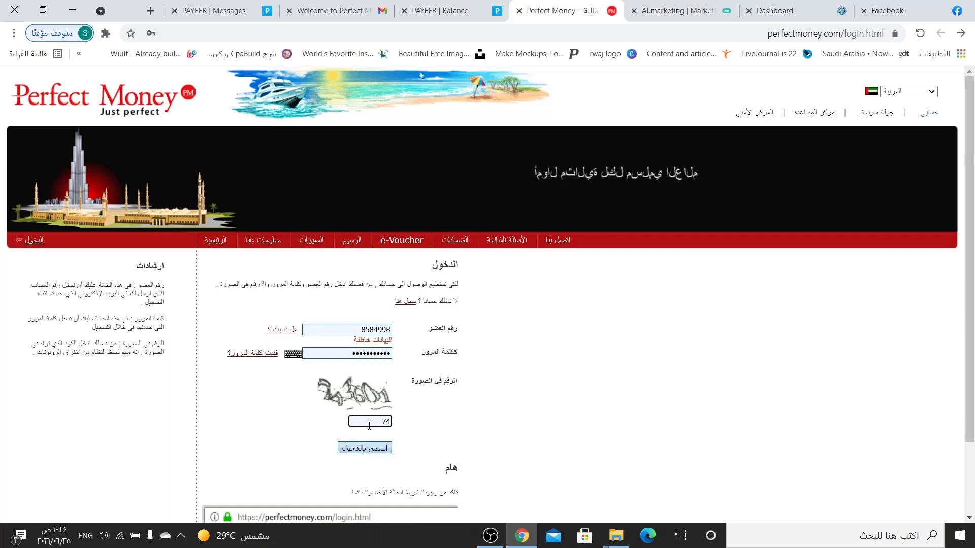
{"action": "left_click", "coordinate": [361, 449]}
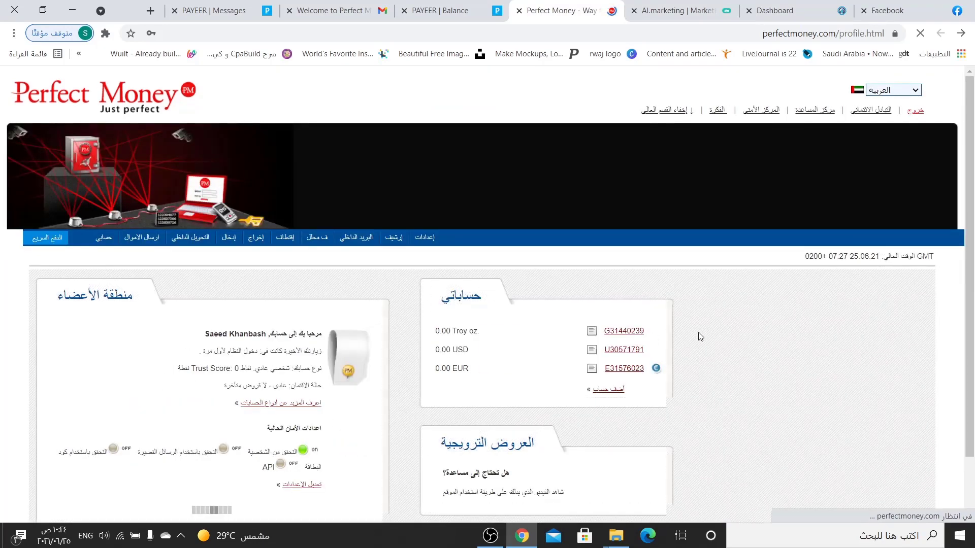
- Save the Perfect Money login password in Chrome
{"action": "scroll", "coordinate": [571, 348], "scroll_direction": "down", "scroll_amount": 1}
{"action": "scroll", "coordinate": [571, 348], "scroll_direction": "down", "scroll_amount": 1}
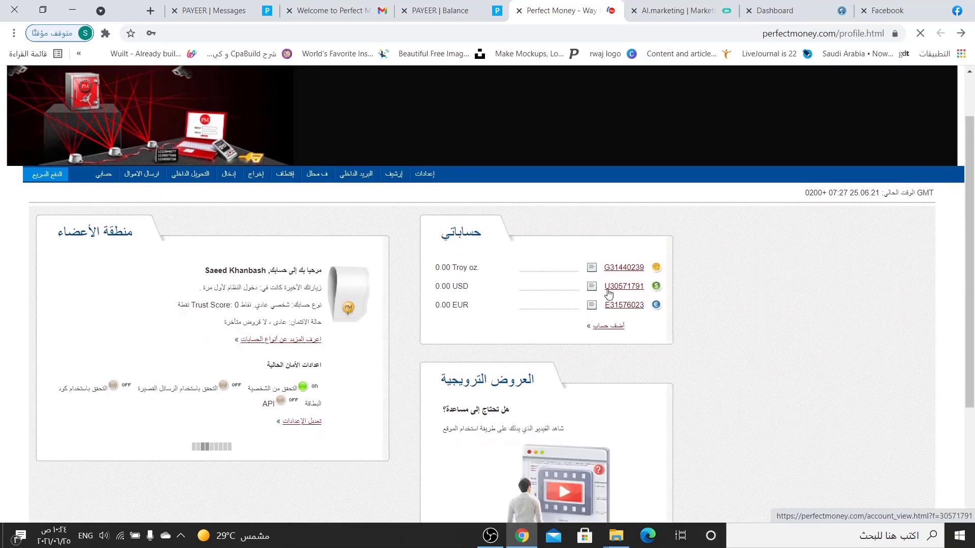
{"action": "double_click", "coordinate": [462, 286]}
{"action": "left_click", "coordinate": [195, 239]}
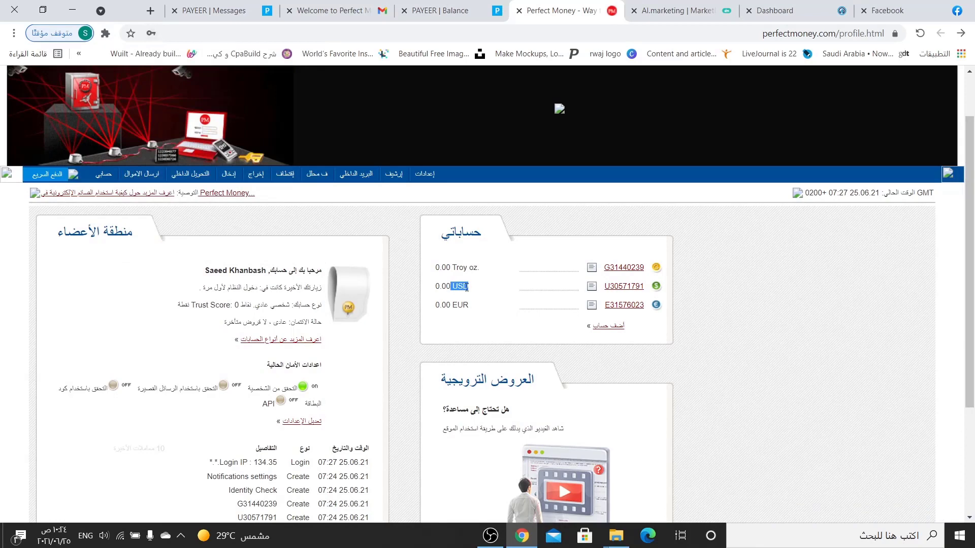
- Go to the AI.marketing tab and open its green login/register panel
{"action": "left_click", "coordinate": [553, 299]}
{"action": "left_click", "coordinate": [682, 10]}
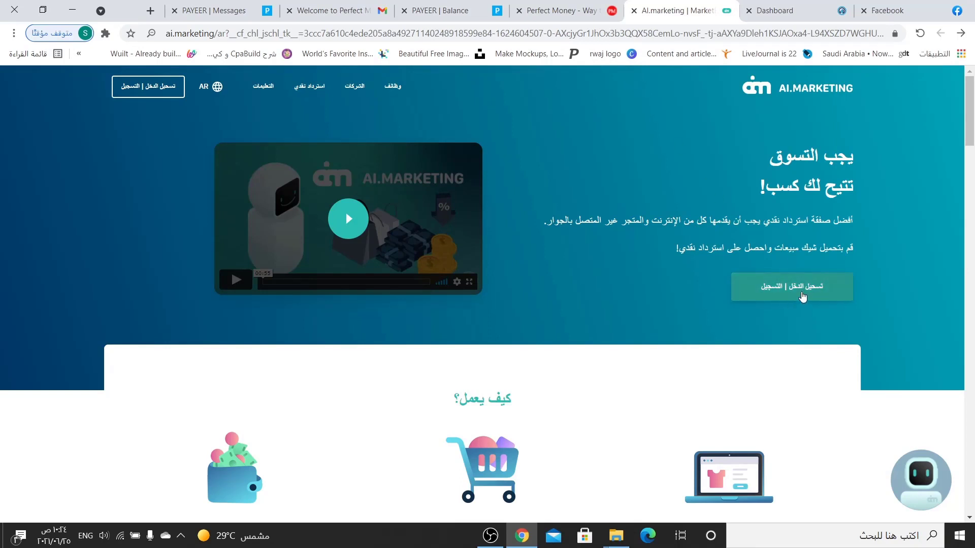
{"action": "left_click", "coordinate": [802, 297]}
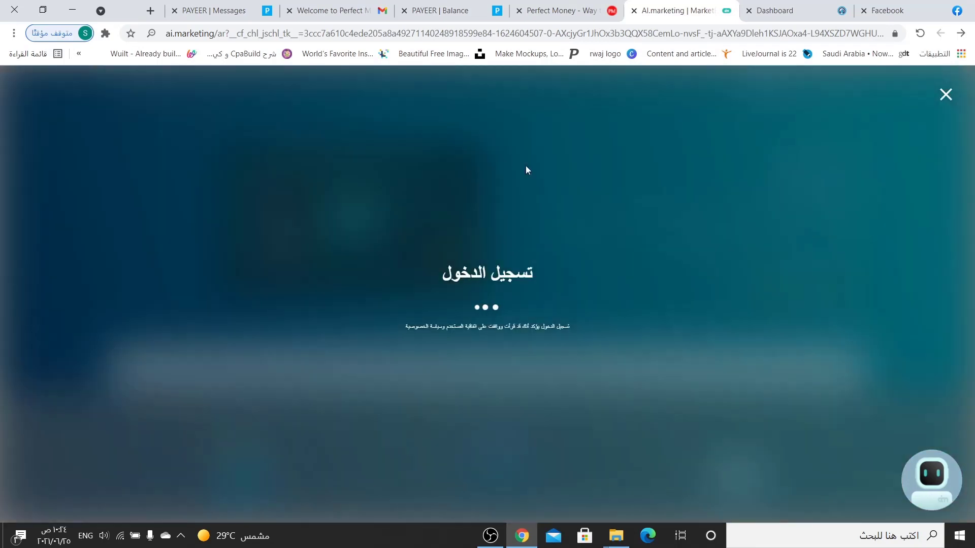